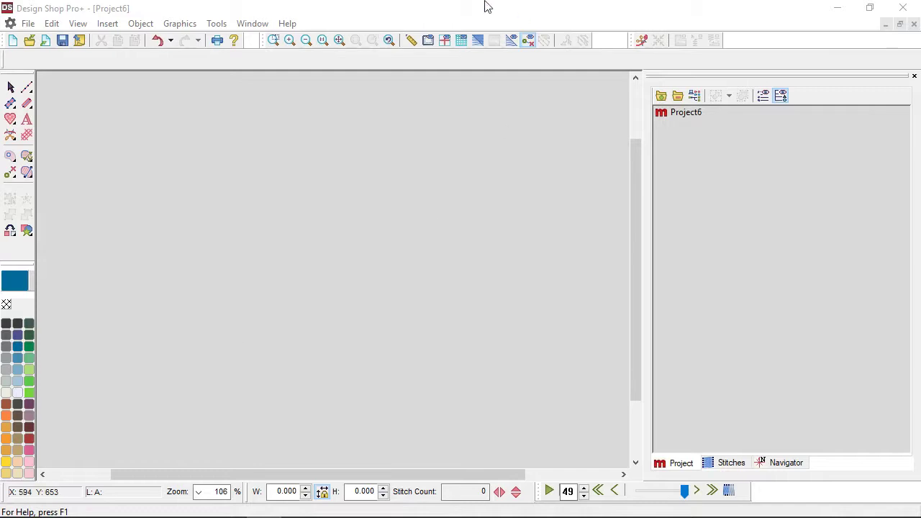
- Draw a blue Complex Fill ellipse, about 2.165 by 0.862 in, with the automatic circle tool
click(10, 121)
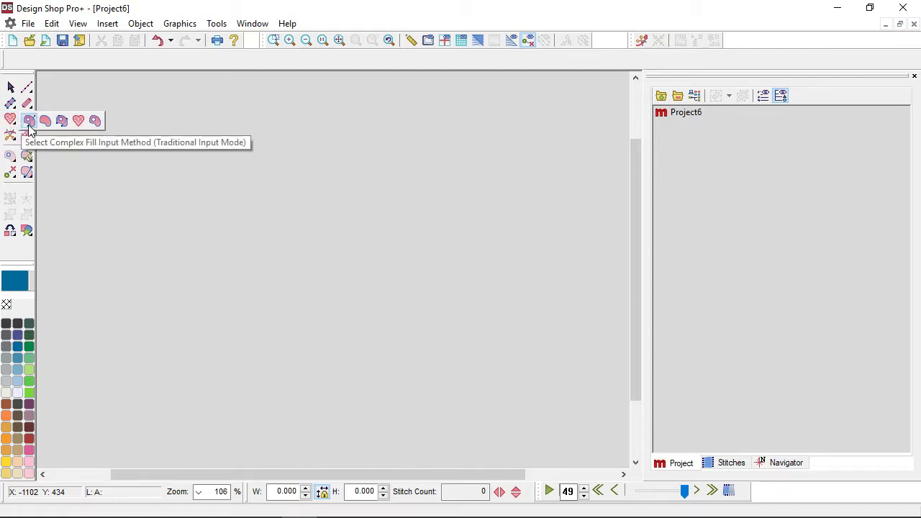
click(28, 121)
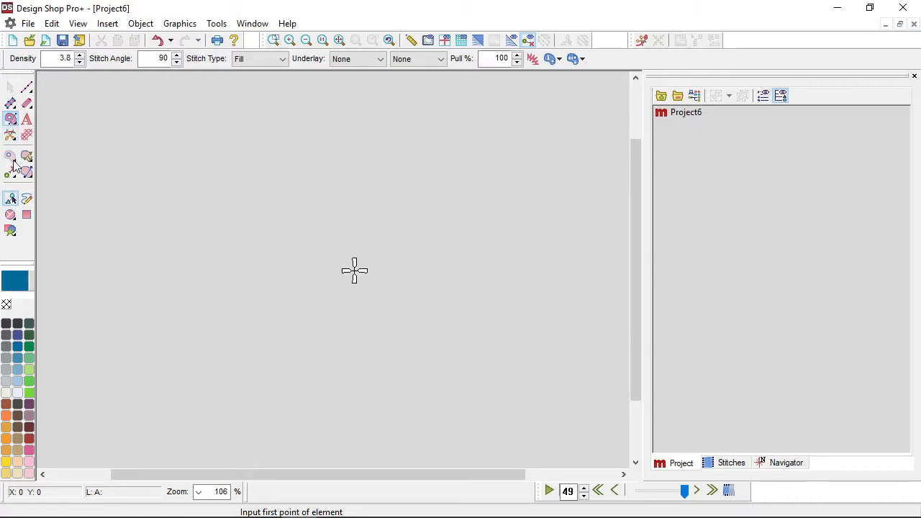
click(11, 215)
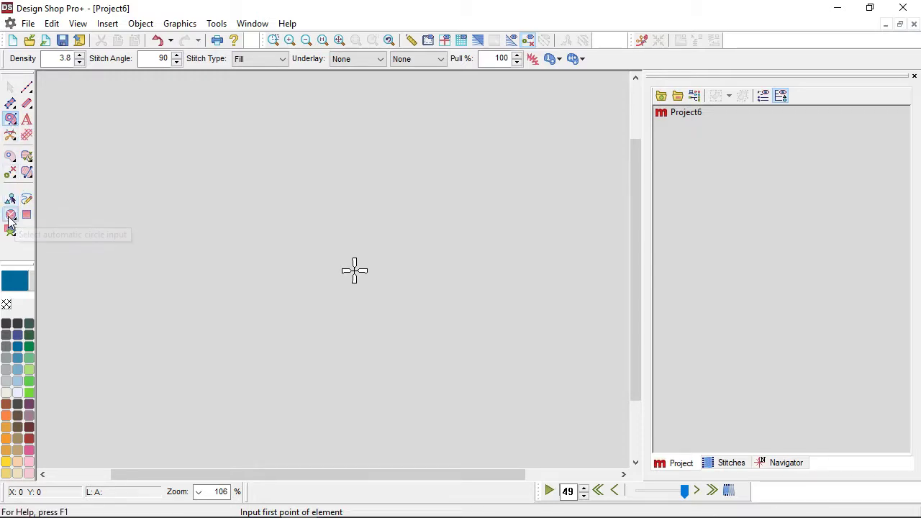
click(209, 231)
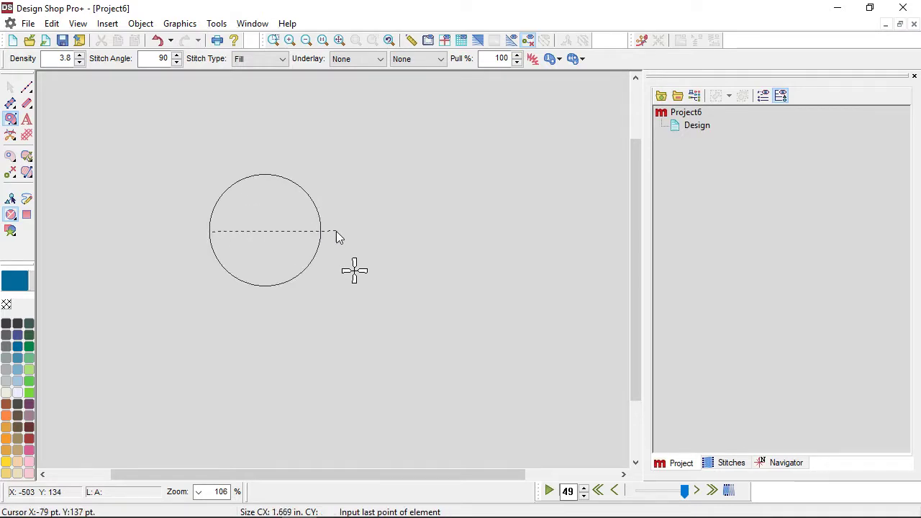
click(368, 233)
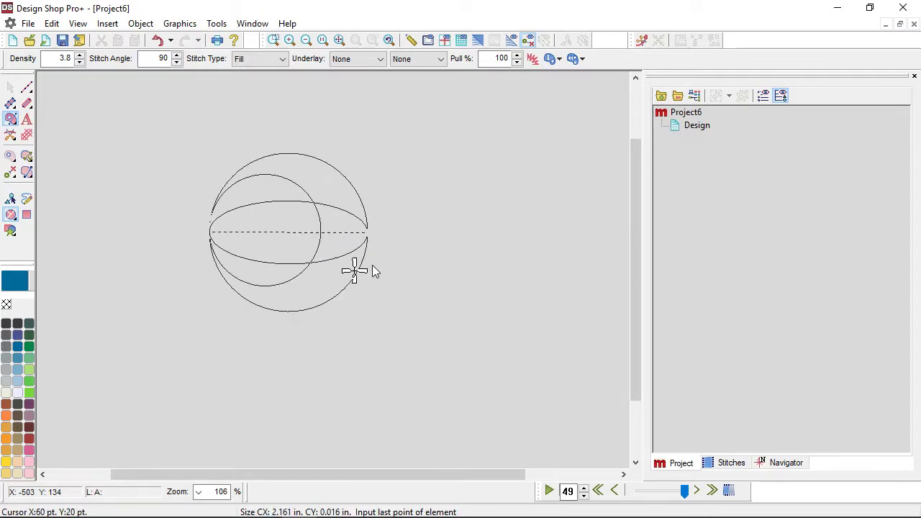
click(371, 264)
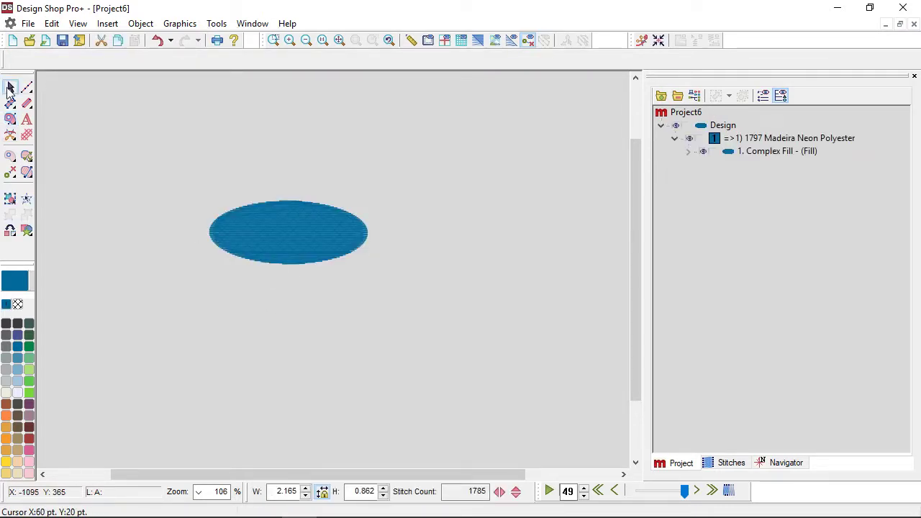
- Enlarge the ellipse to 3.717 by 1.472 in and roughly reposition its stitch start and end points
click(325, 245)
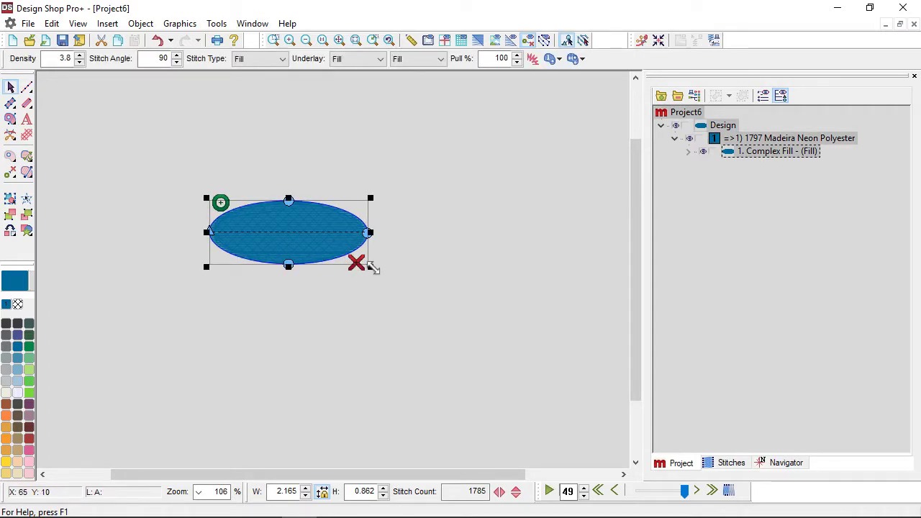
drag(372, 267, 431, 316)
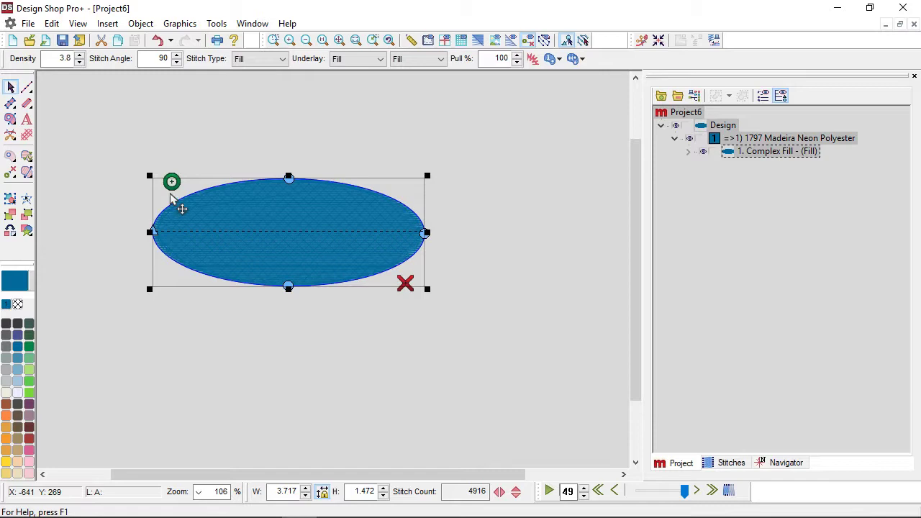
mouse_move(173, 186)
mouse_down()
mouse_move(189, 278)
mouse_move(217, 297)
mouse_up()
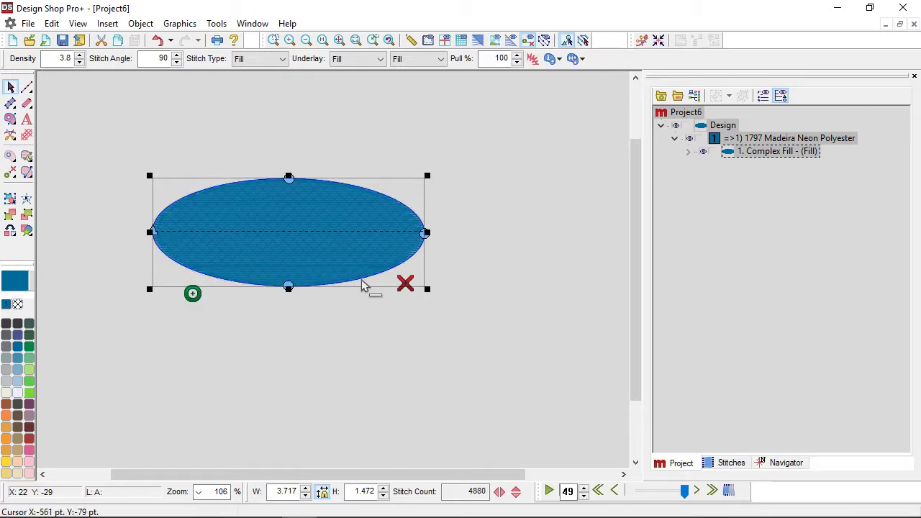
drag(407, 285, 400, 192)
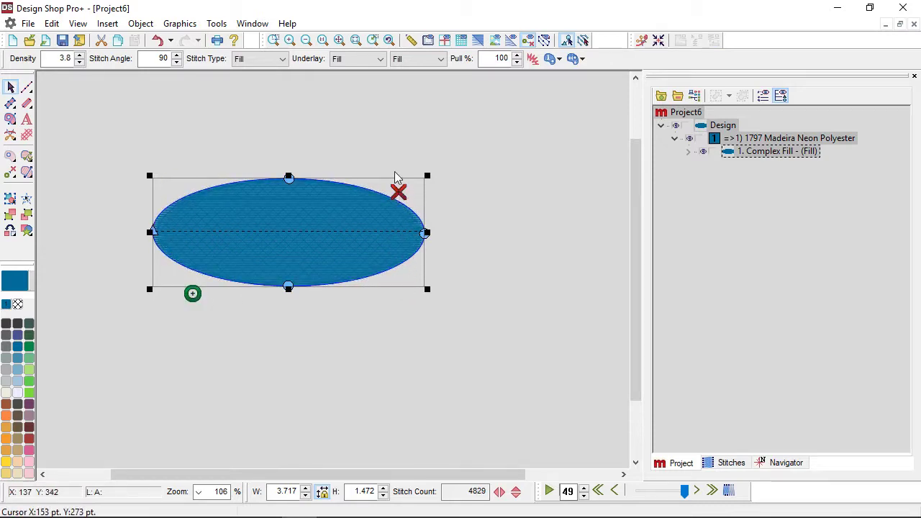
- Set the stitch angle to 60 and place start and end points on the left and right edges
double_click(163, 58)
text(60)
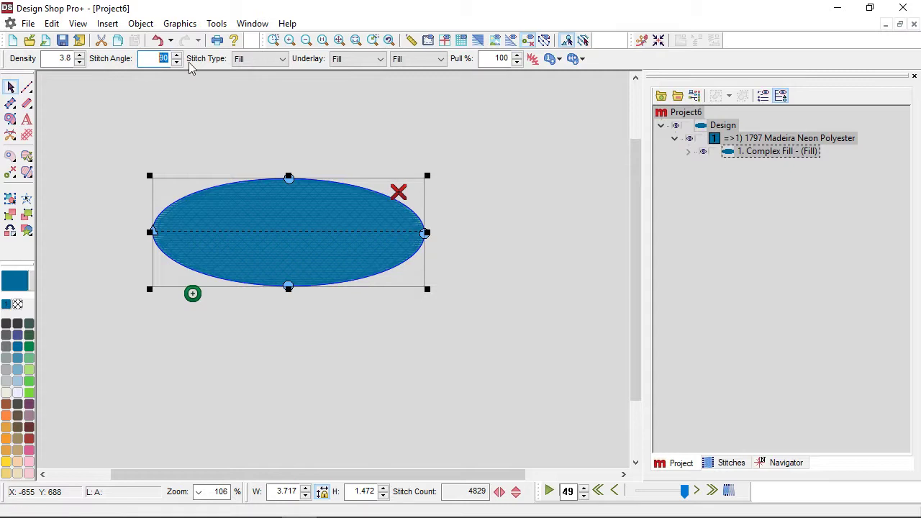
key(Return)
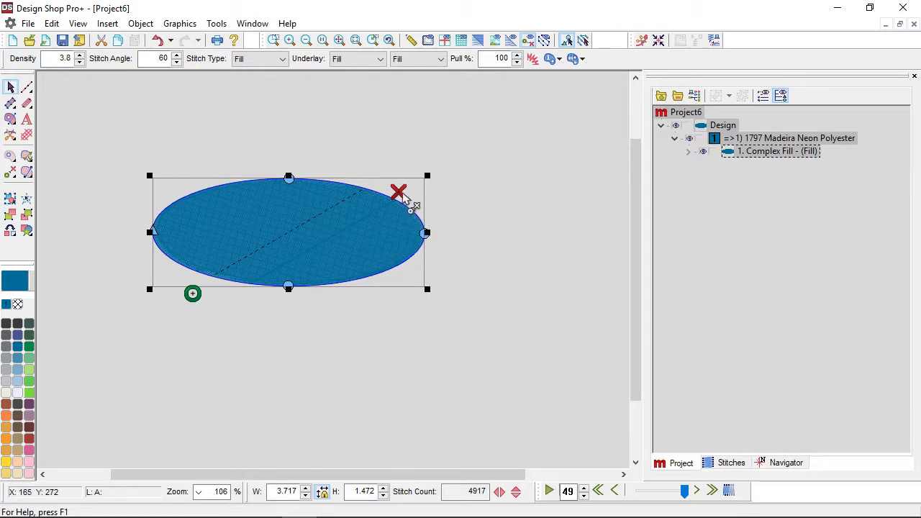
drag(402, 195, 421, 253)
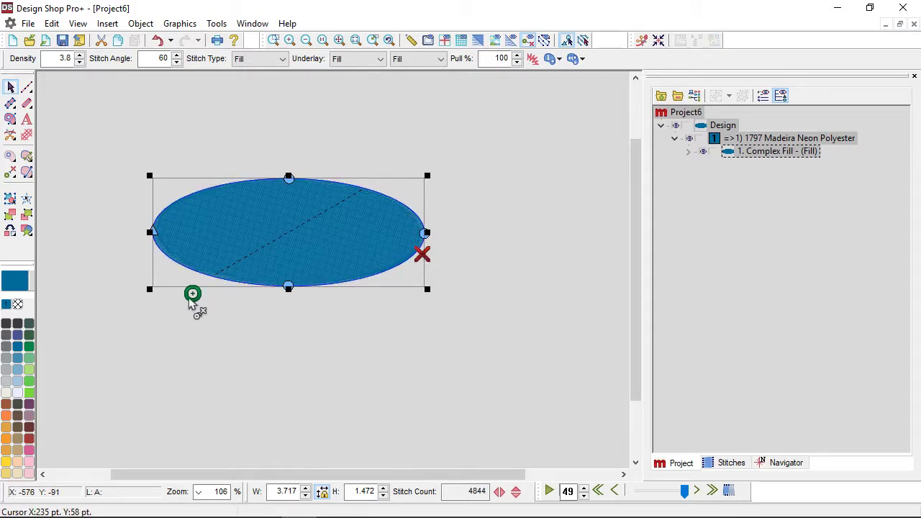
drag(193, 302, 149, 228)
click(216, 301)
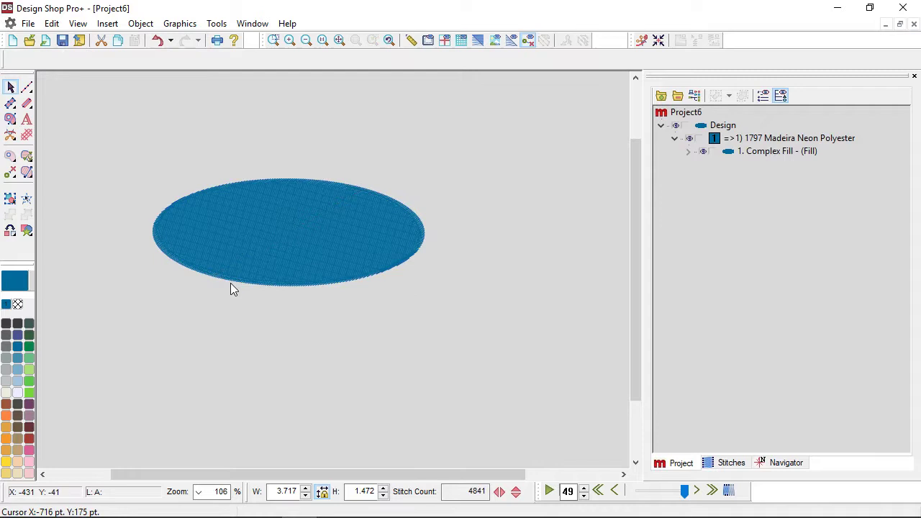
- Render the oval's stitches in realistic 3D and select the oval
click(477, 41)
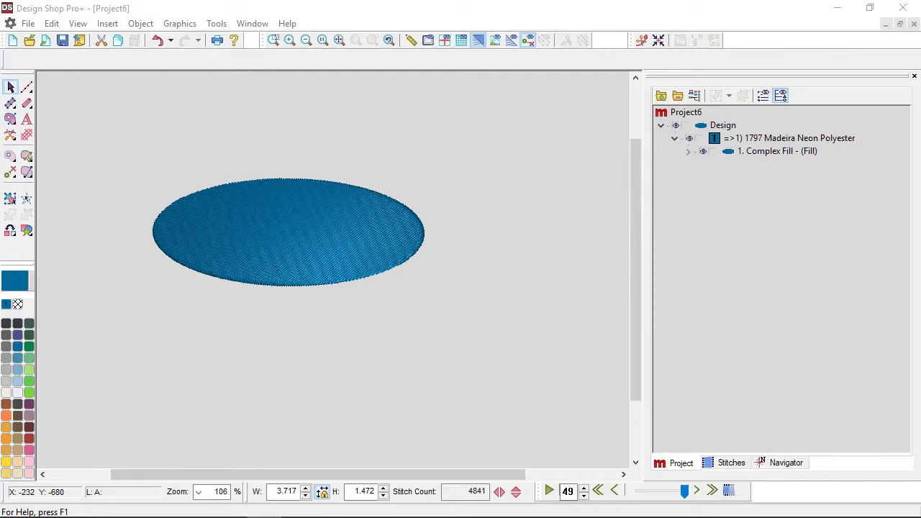
click(288, 230)
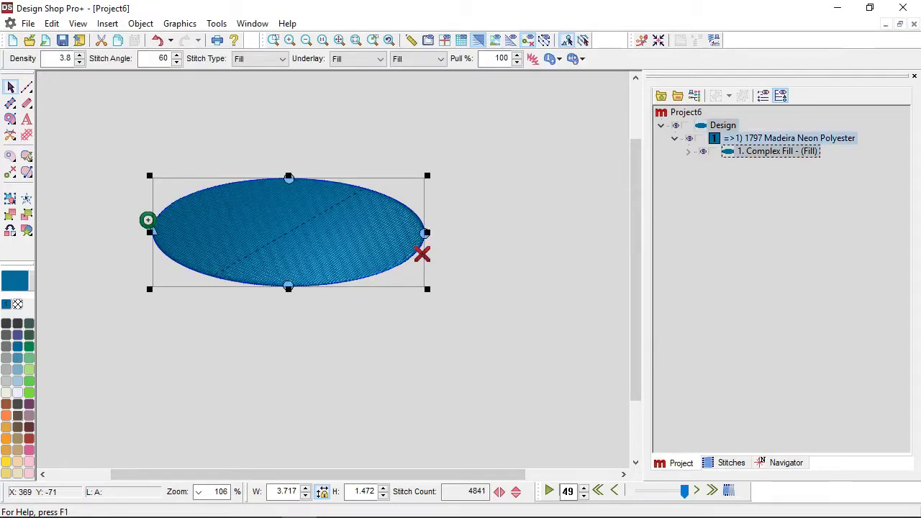
- Add a Single Line Center satin outline around the oval, keeping the Complex Fill
click(11, 232)
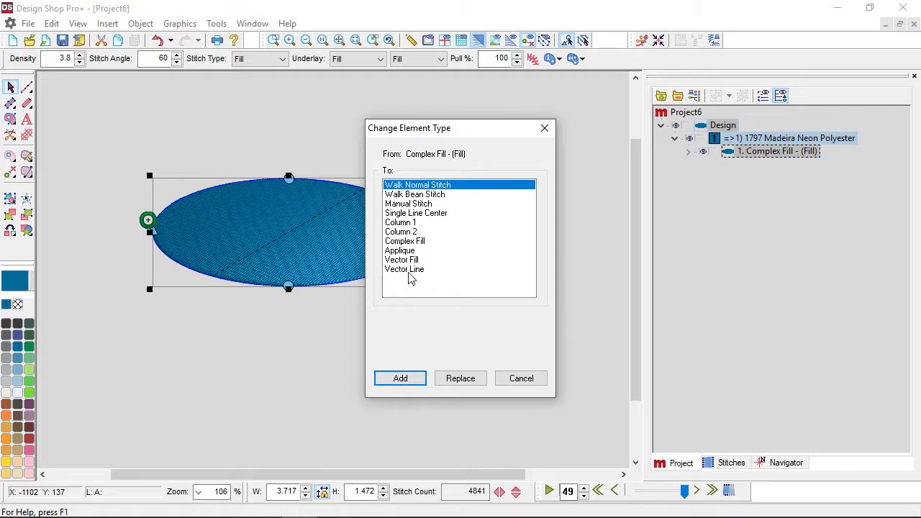
click(412, 215)
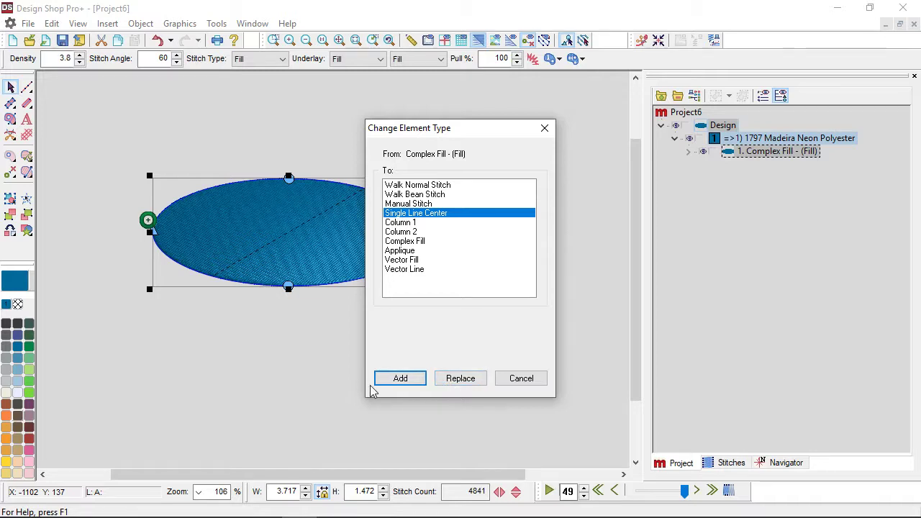
click(399, 379)
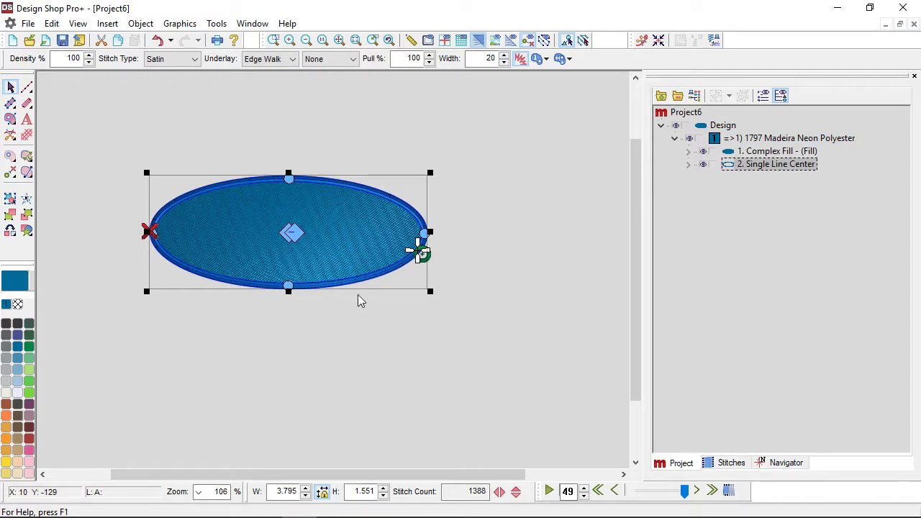
scroll(361, 283, up, 2)
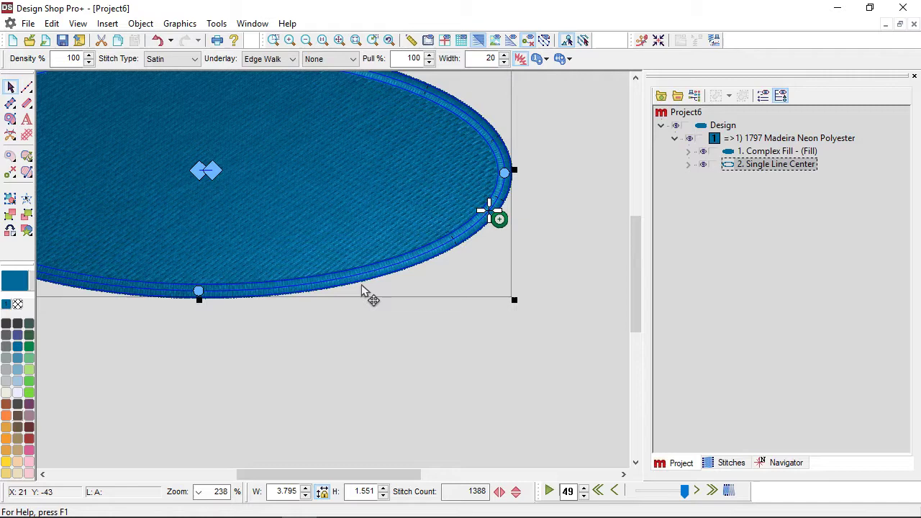
scroll(362, 284, down, 1)
click(335, 308)
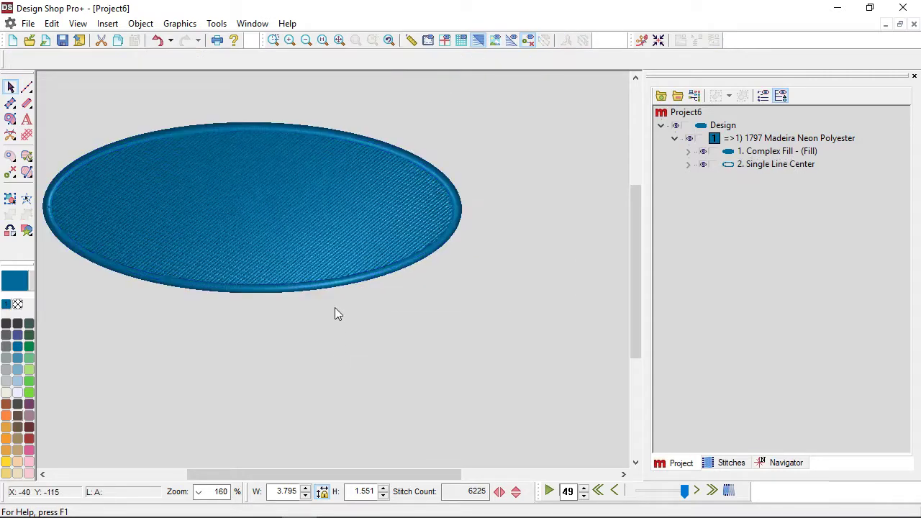
- Duplicate the oval's Single Line Center outline with Ctrl+D
click(434, 222)
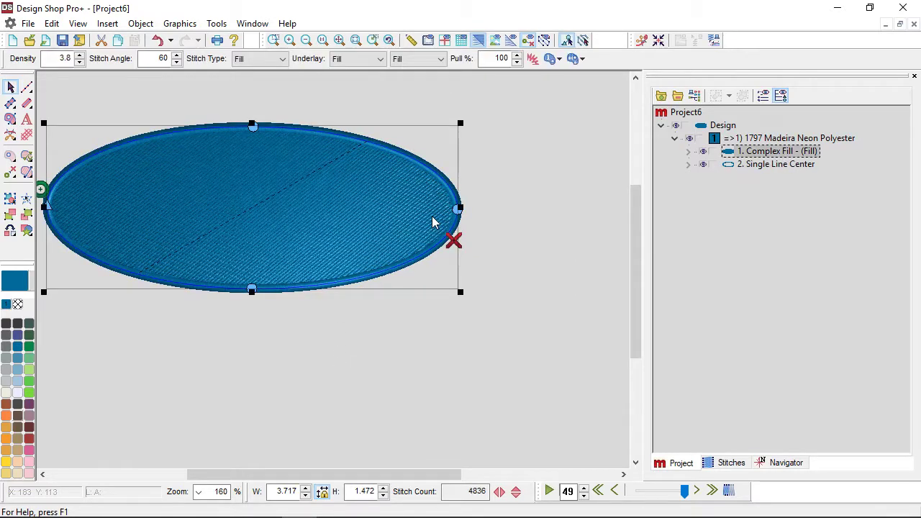
click(788, 165)
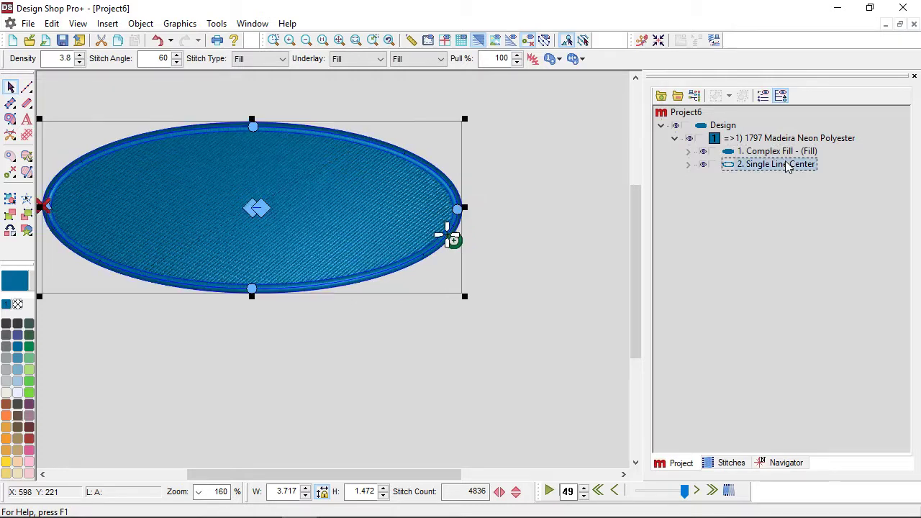
click(560, 344)
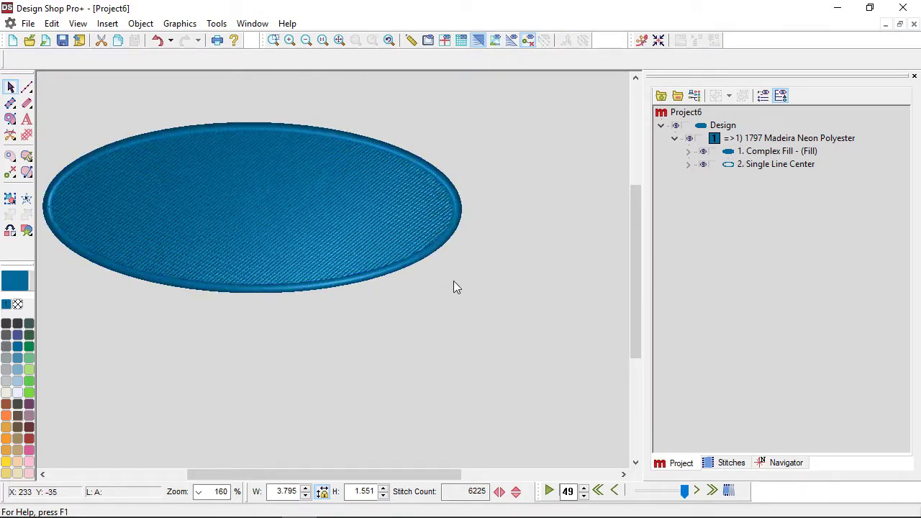
click(801, 165)
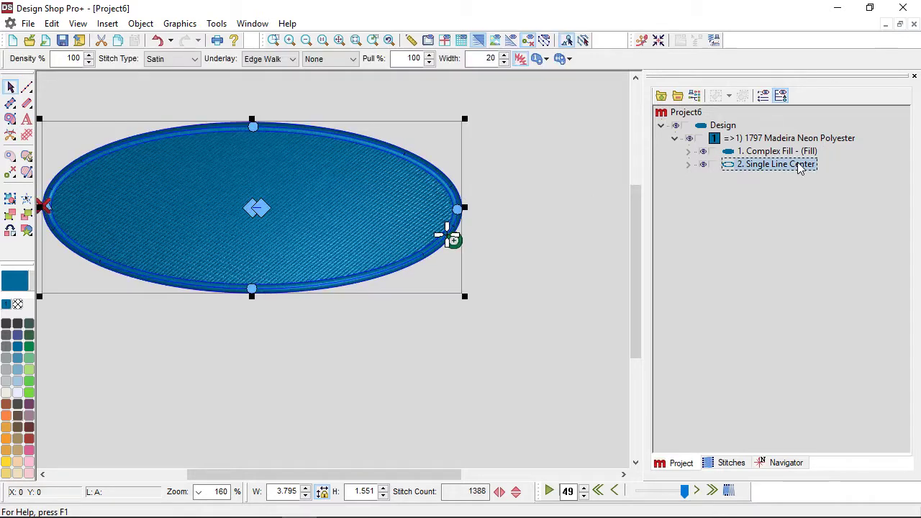
key(ctrl+d)
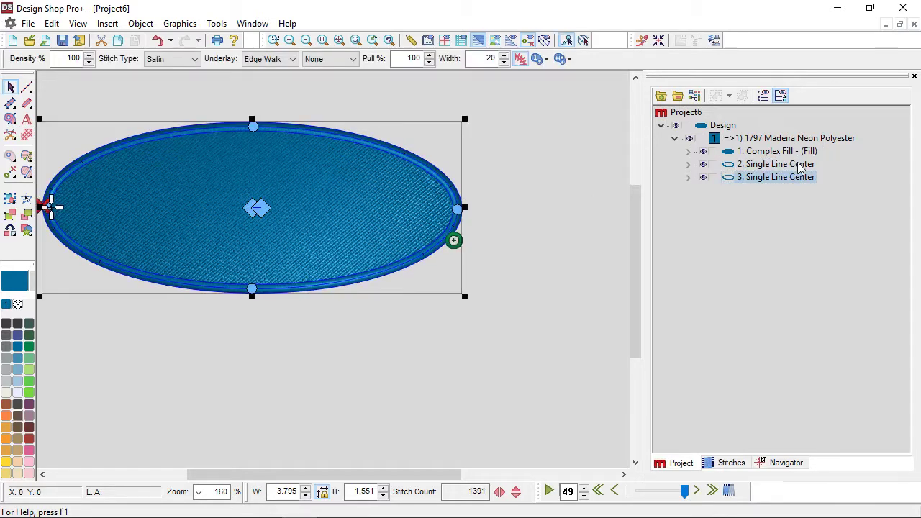
- Give the third Single Line Center outline the 1802 White thread colour
click(801, 166)
click(801, 179)
click(21, 396)
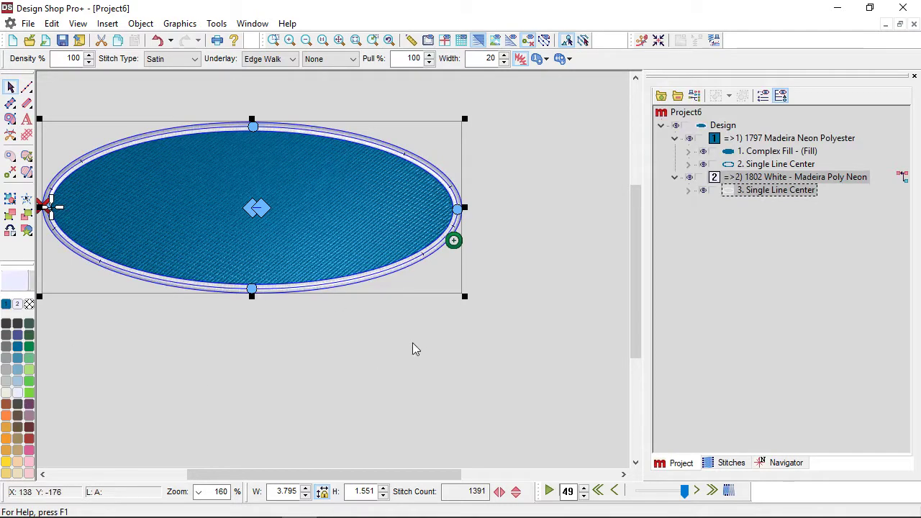
click(786, 166)
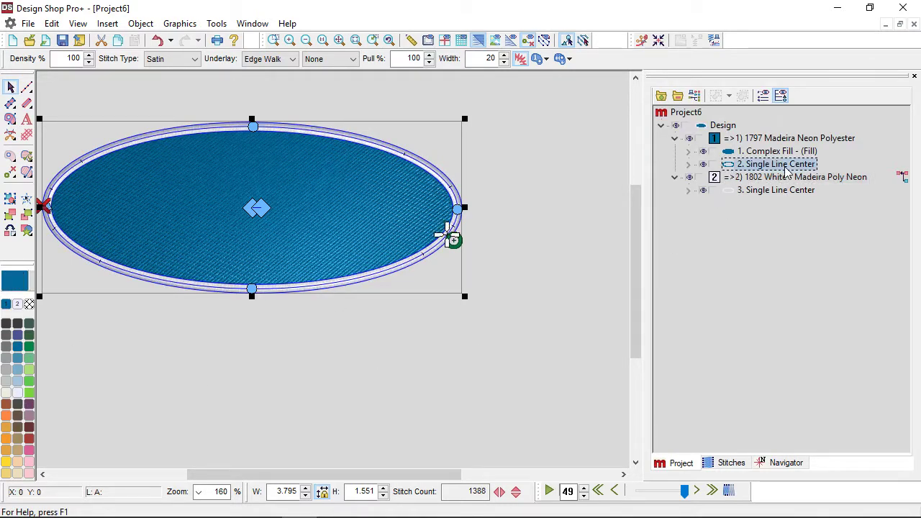
- Make the blue outline a Single Line Right border 35 pt wide in its Properties
right_click(443, 146)
click(472, 155)
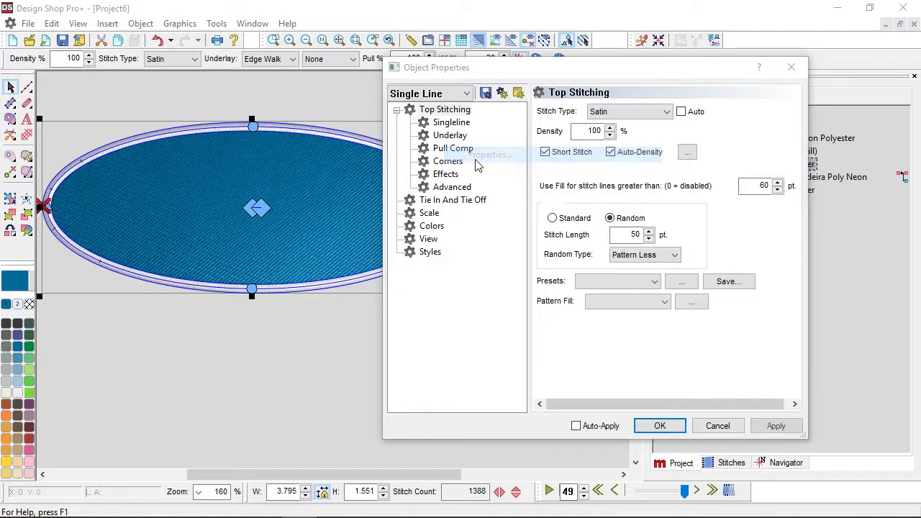
click(451, 123)
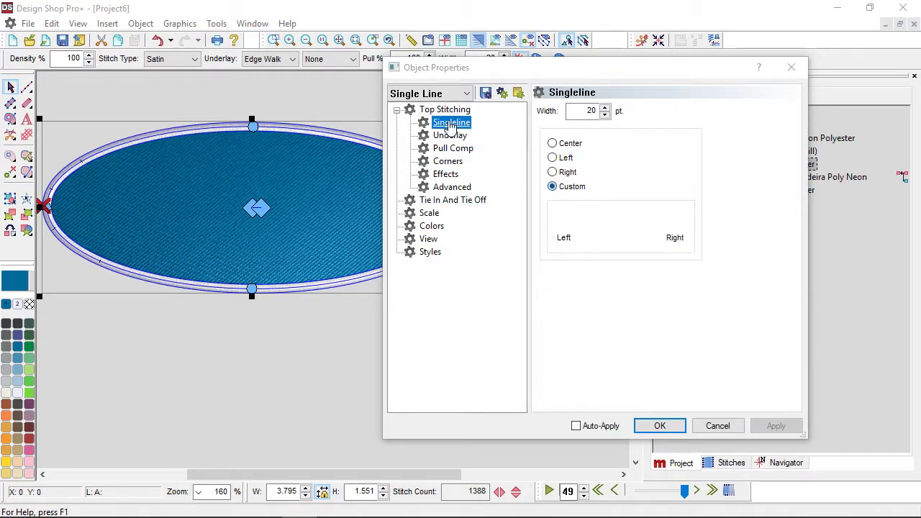
click(569, 158)
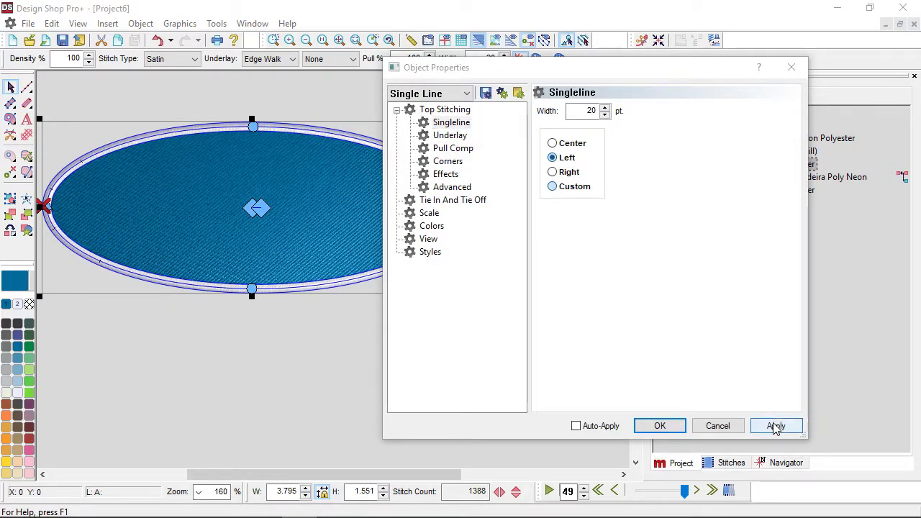
click(776, 427)
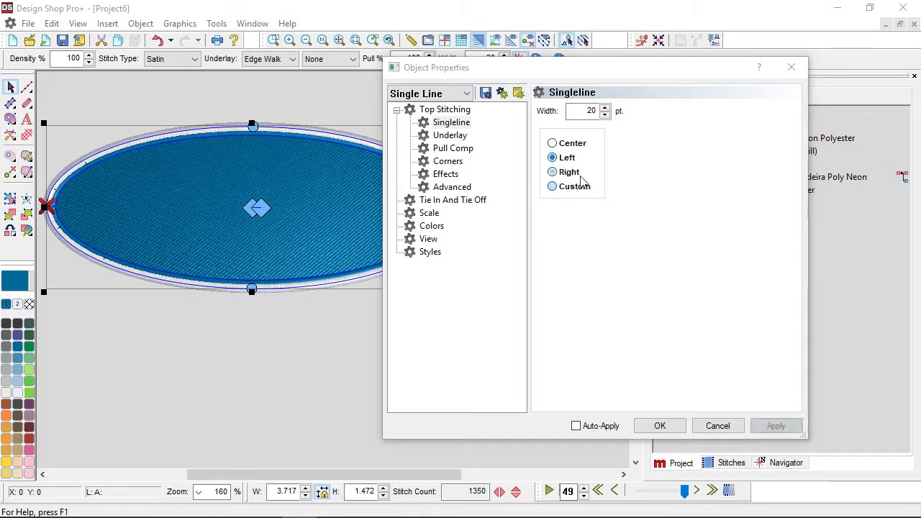
click(570, 172)
click(775, 425)
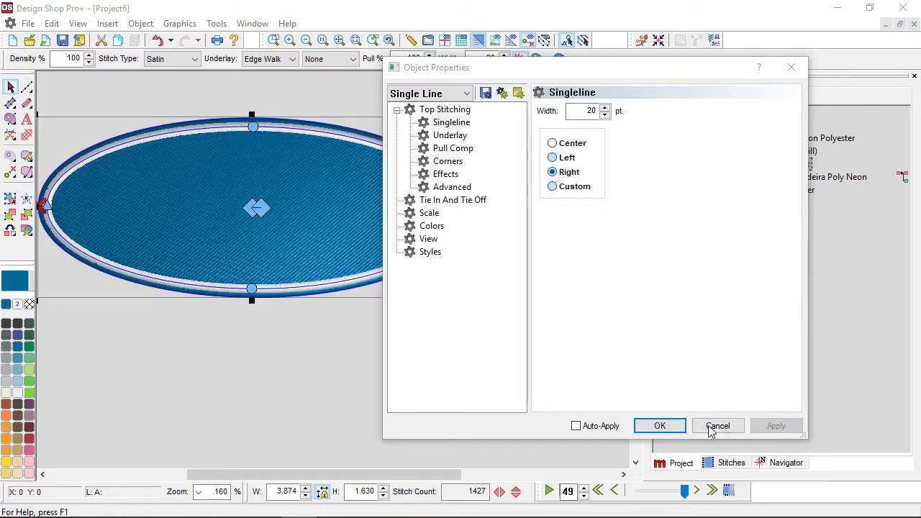
double_click(578, 114)
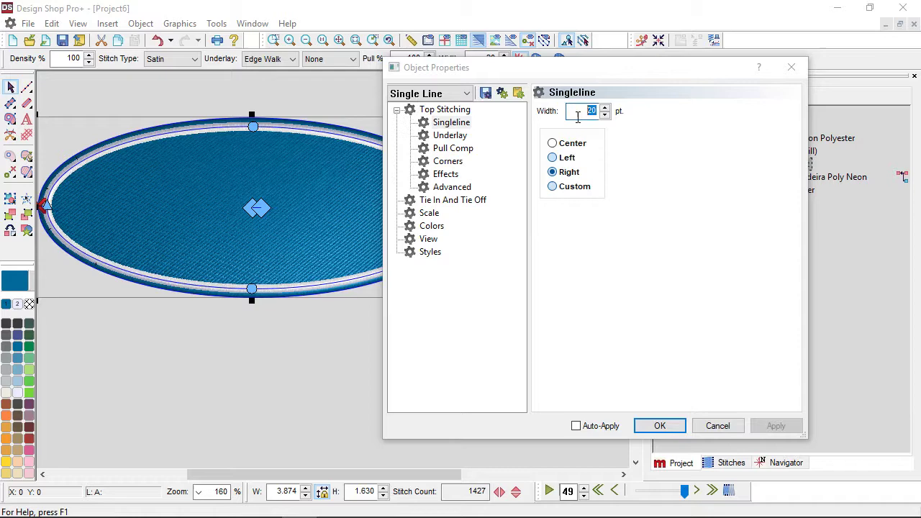
text(35)
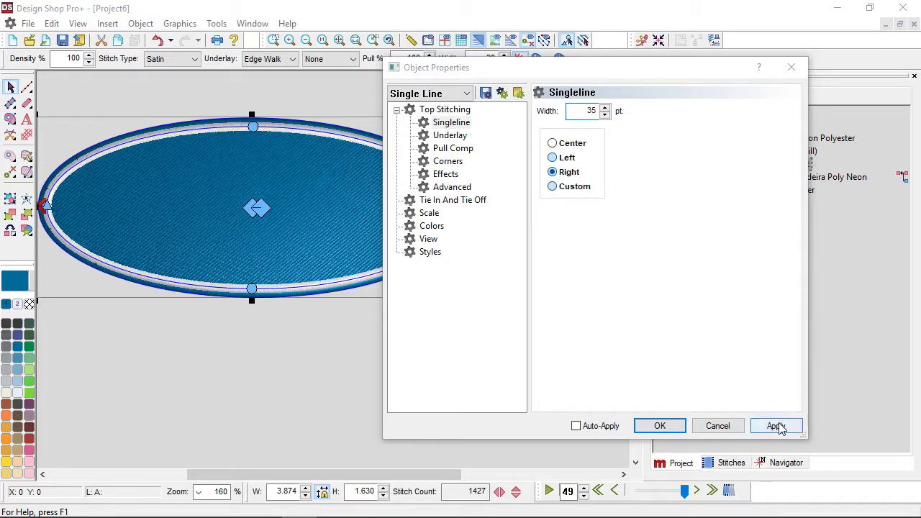
click(776, 425)
click(662, 426)
click(536, 317)
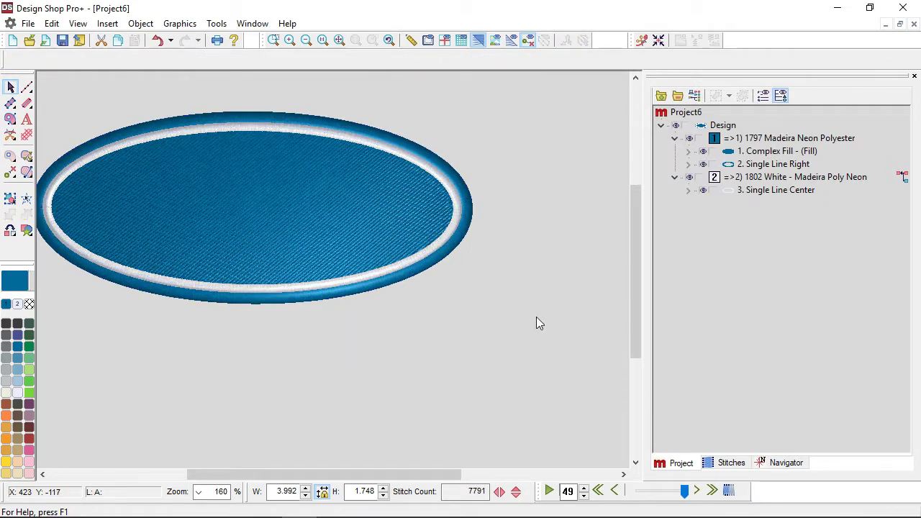
- Delete the Single Line Right and Single Line Center outlines, leaving only the oval fill
scroll(458, 317, down, 2)
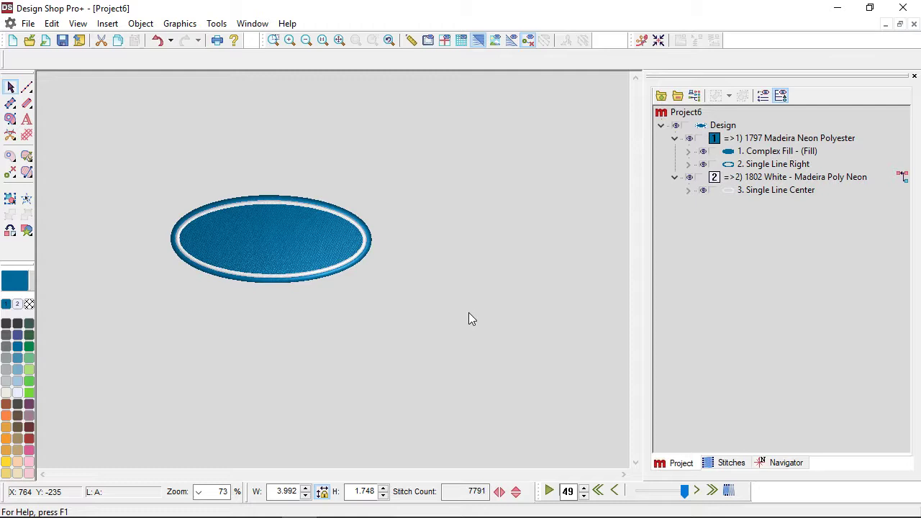
click(774, 164)
shift+click(777, 193)
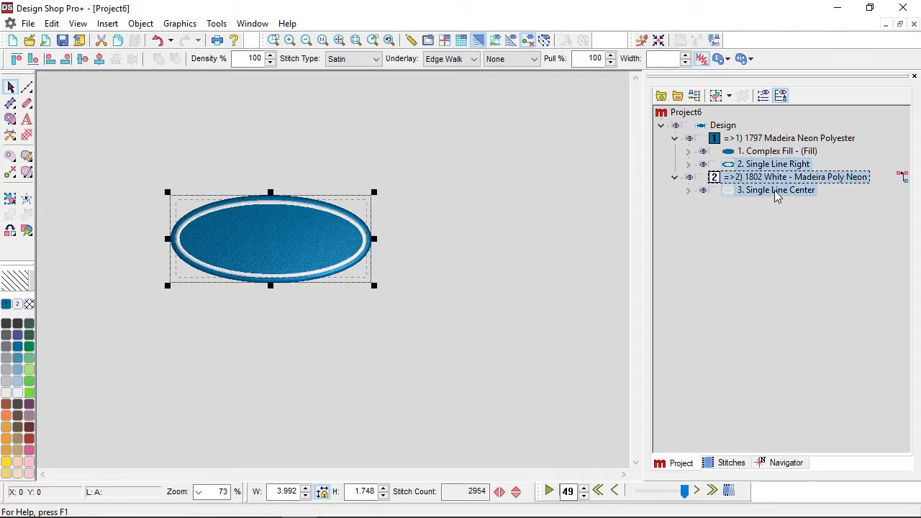
key(Delete)
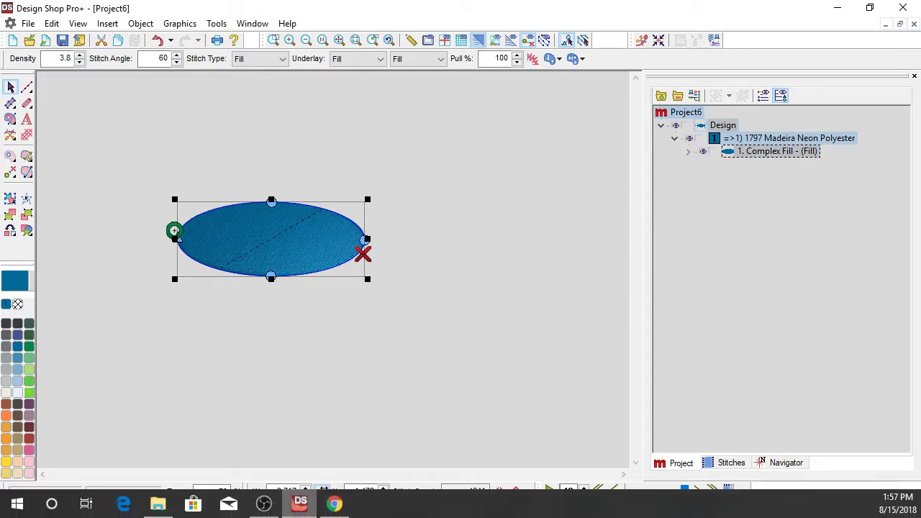
- Resize the oval fill to 11.996 by 4.740 in and centre it on the page
double_click(288, 491)
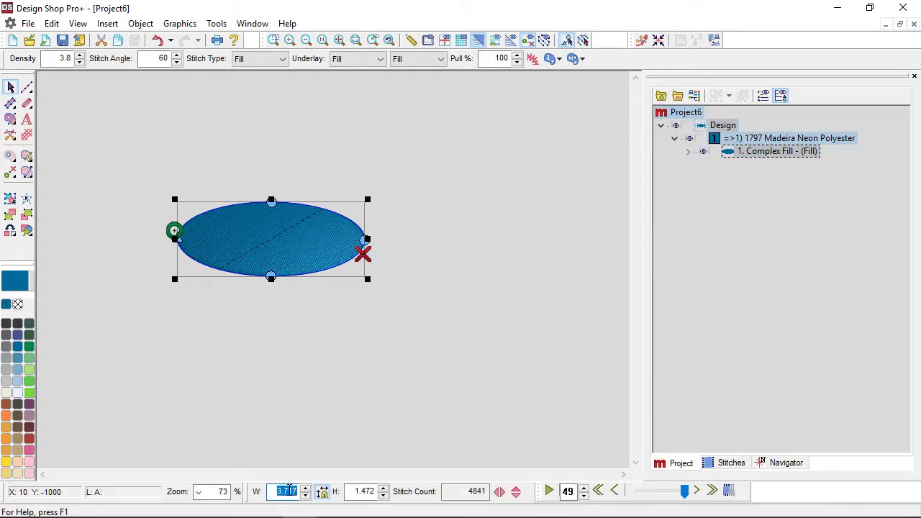
text(11.996)
key(Return)
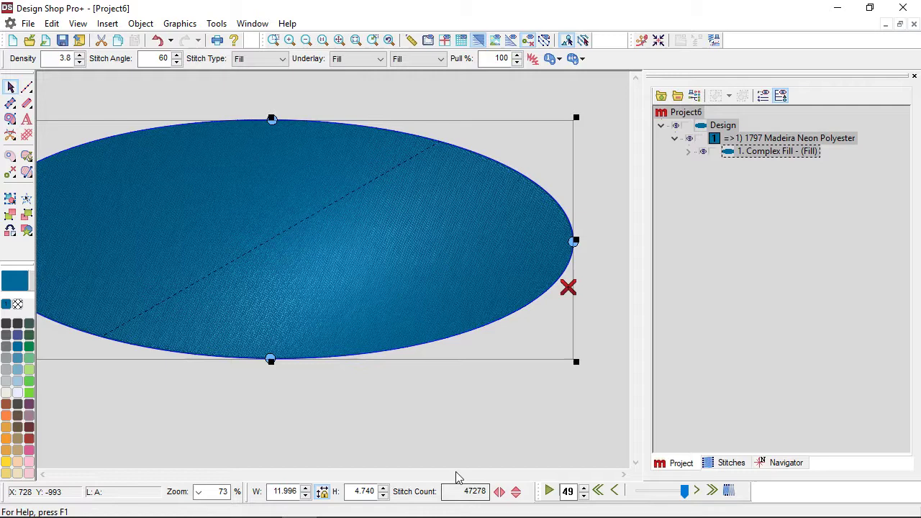
drag(212, 245, 261, 246)
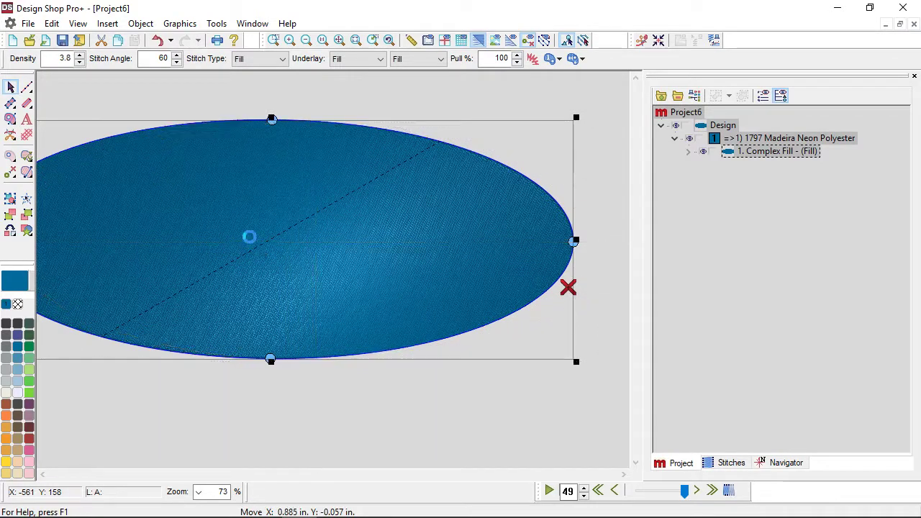
click(642, 41)
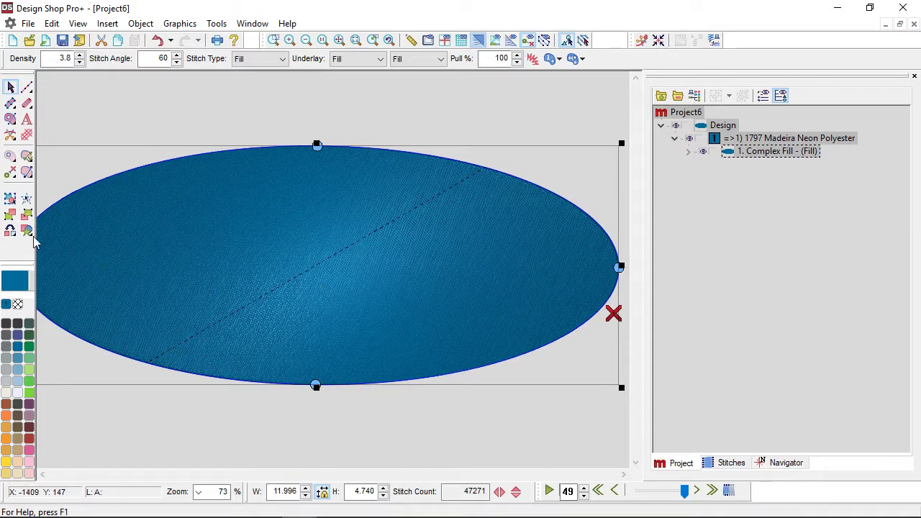
click(10, 232)
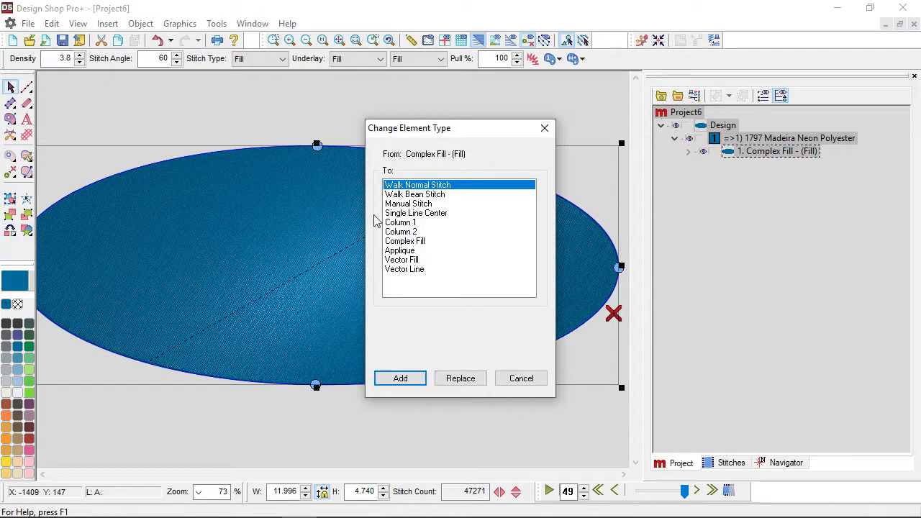
- Replace the oval's fill with an Applique element
click(416, 251)
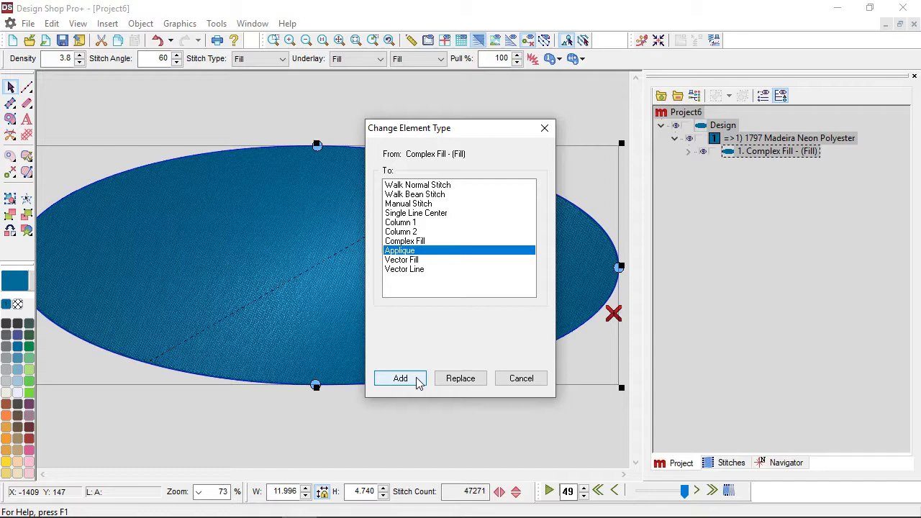
click(477, 379)
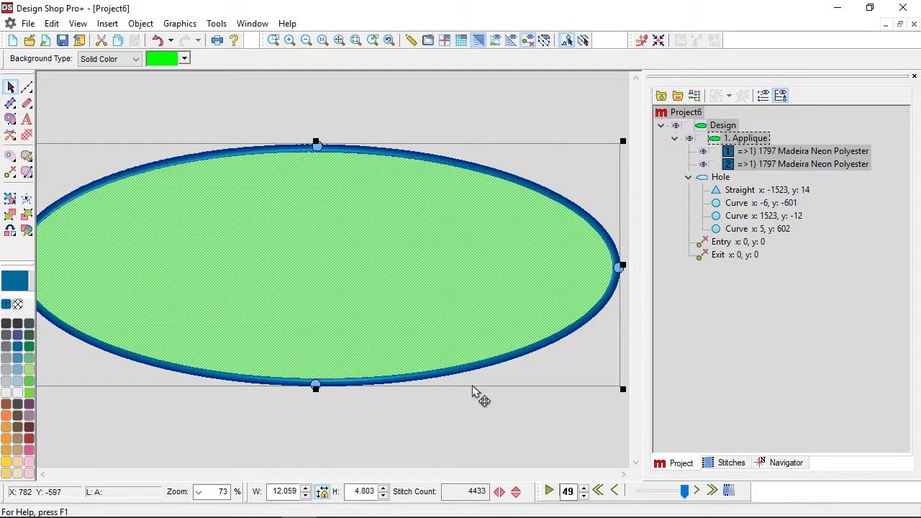
click(472, 410)
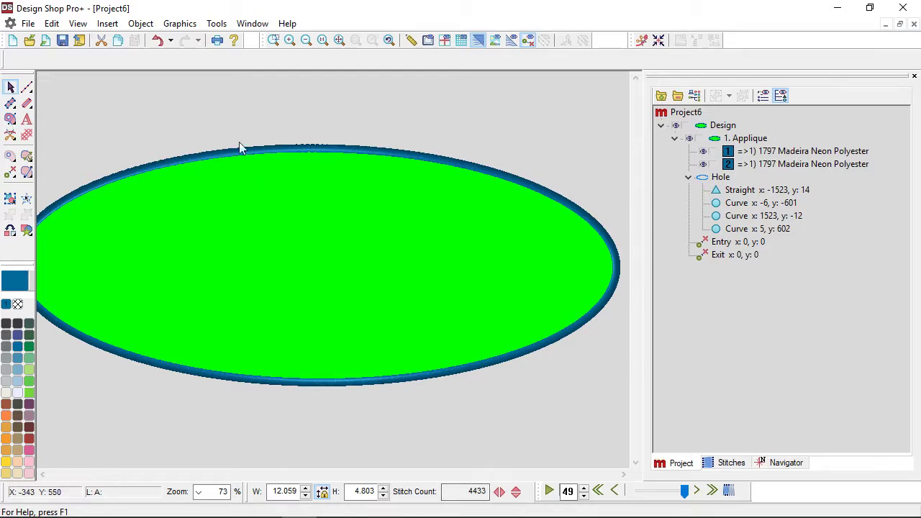
- Change the applique fabric colour to blue, then delete the applique oval
click(308, 290)
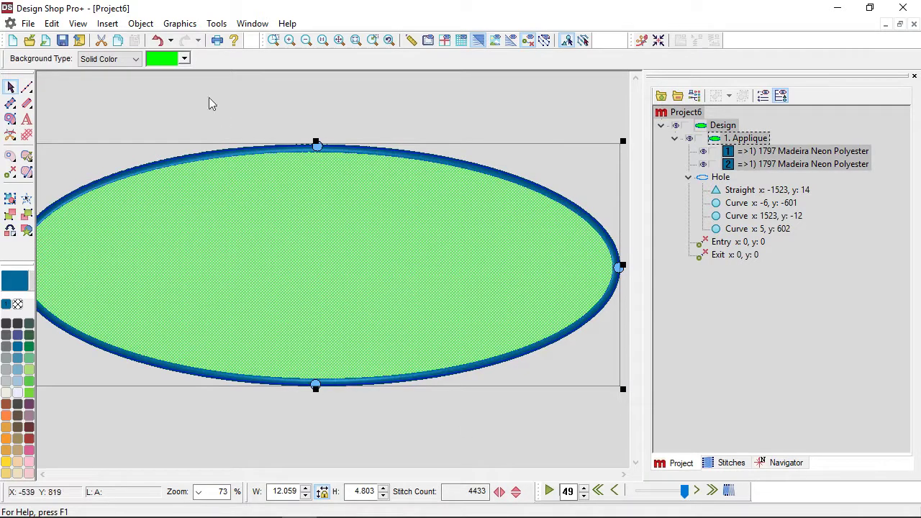
click(184, 59)
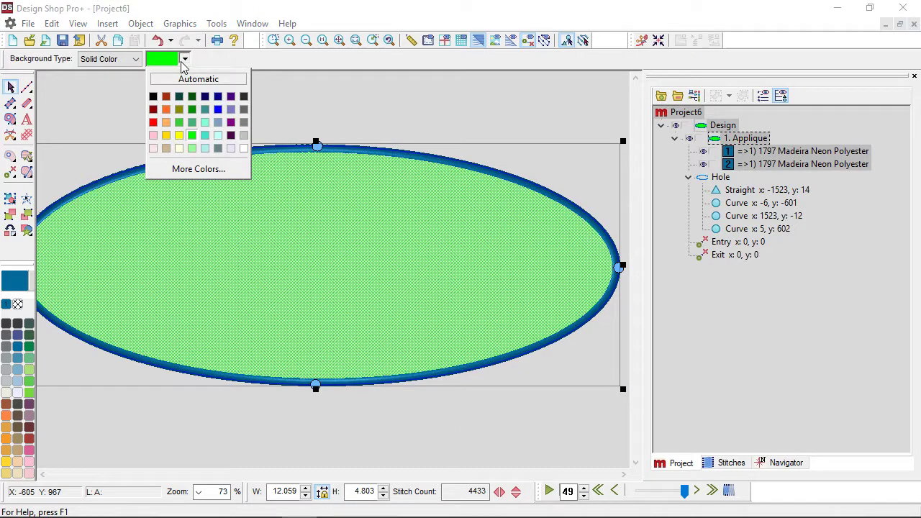
click(217, 109)
click(249, 88)
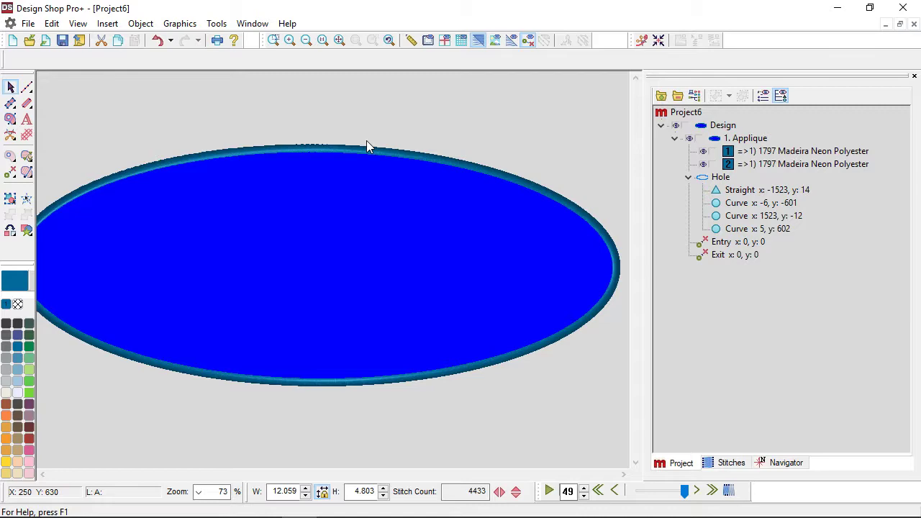
click(321, 221)
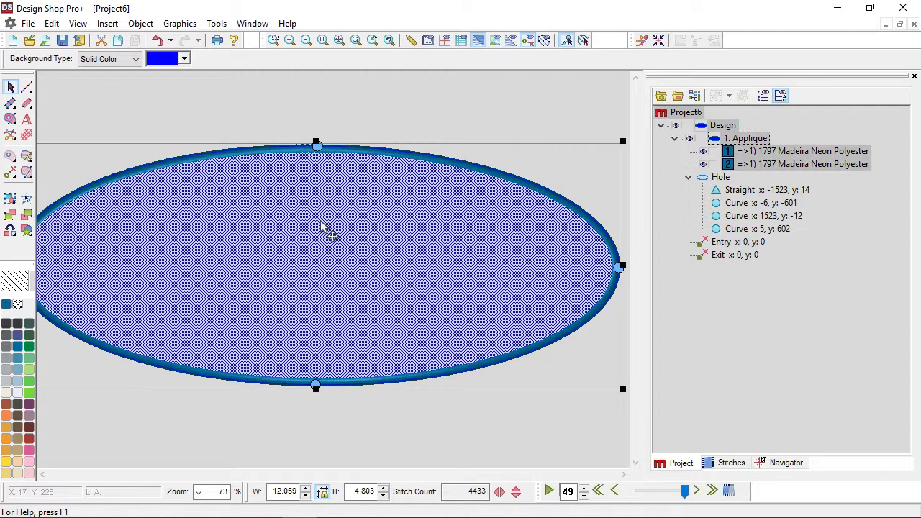
key(Delete)
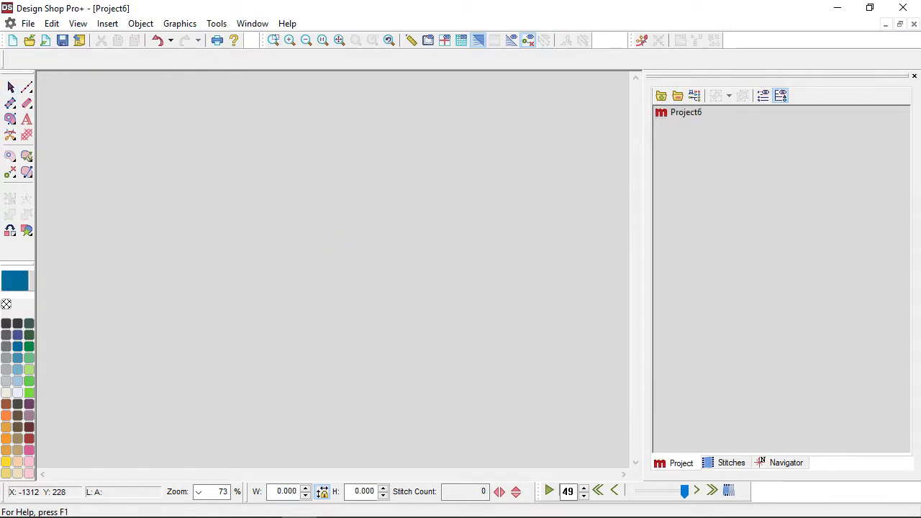
- Add a lettering element containing the letter M on the canvas
click(26, 120)
click(238, 301)
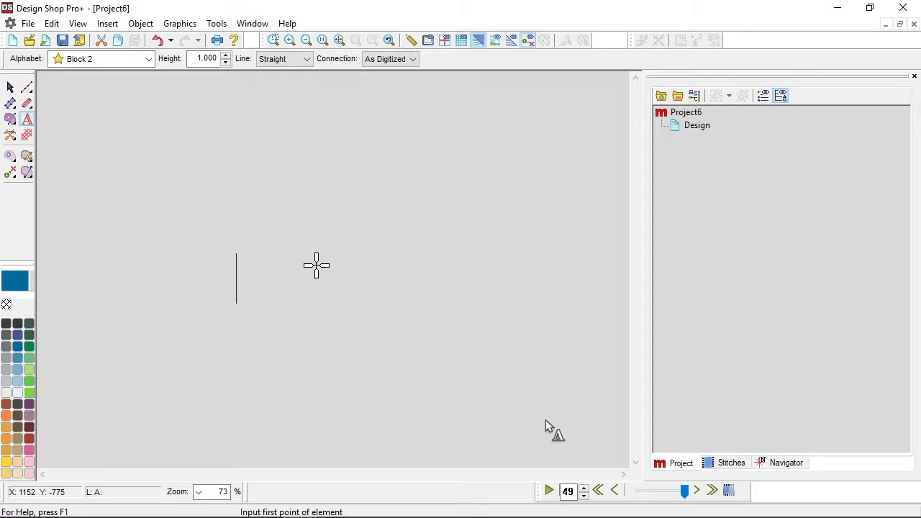
text(M)
key(Return)
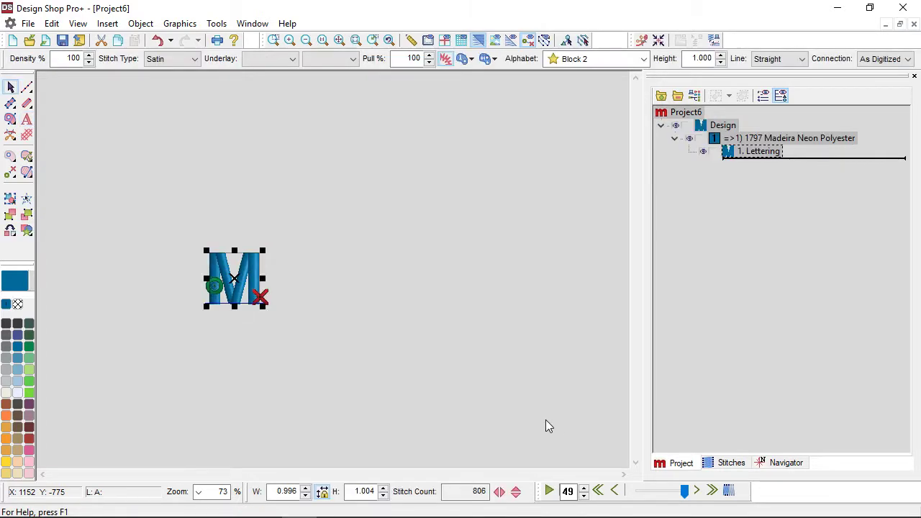
- Switch the M to the College alphabet and enlarge it to about 4.291 by 4.669
click(587, 64)
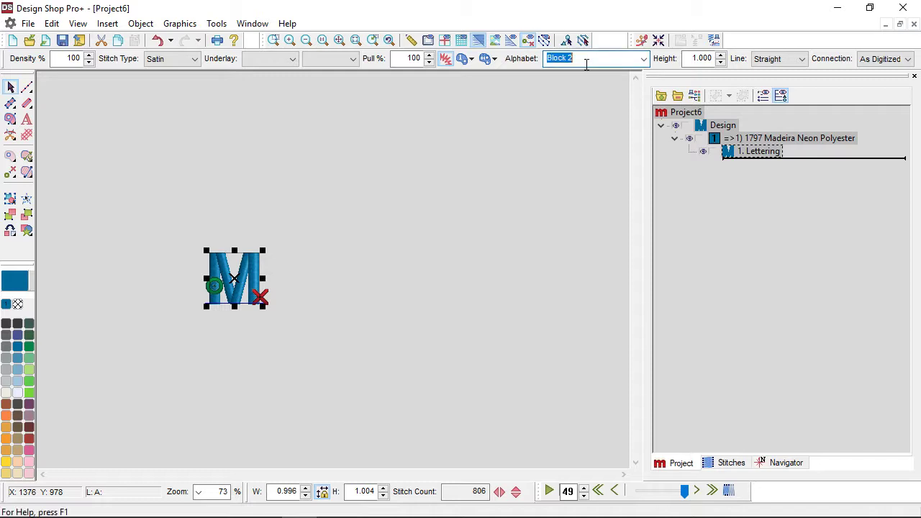
text(col)
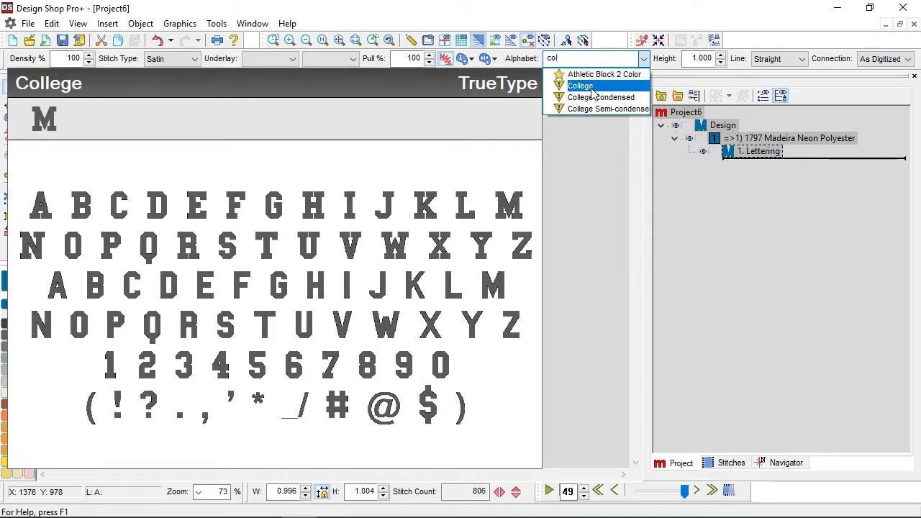
click(587, 86)
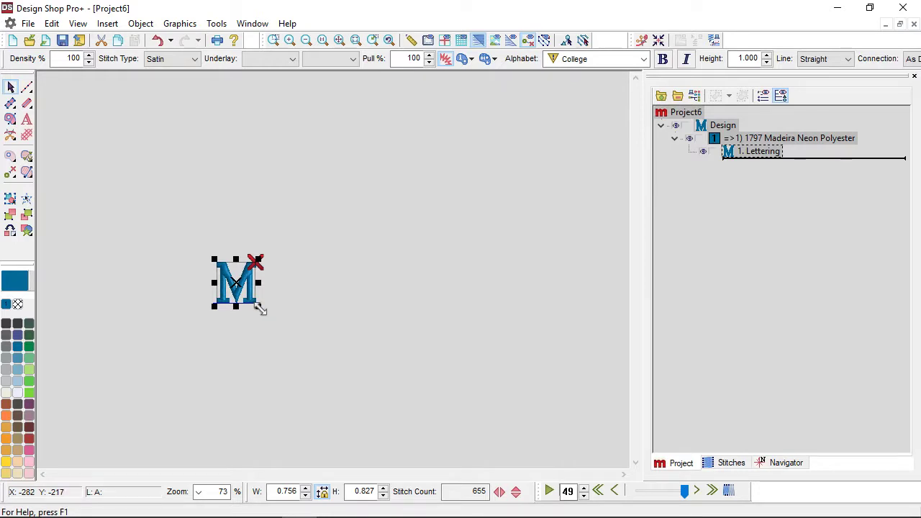
drag(258, 306, 380, 406)
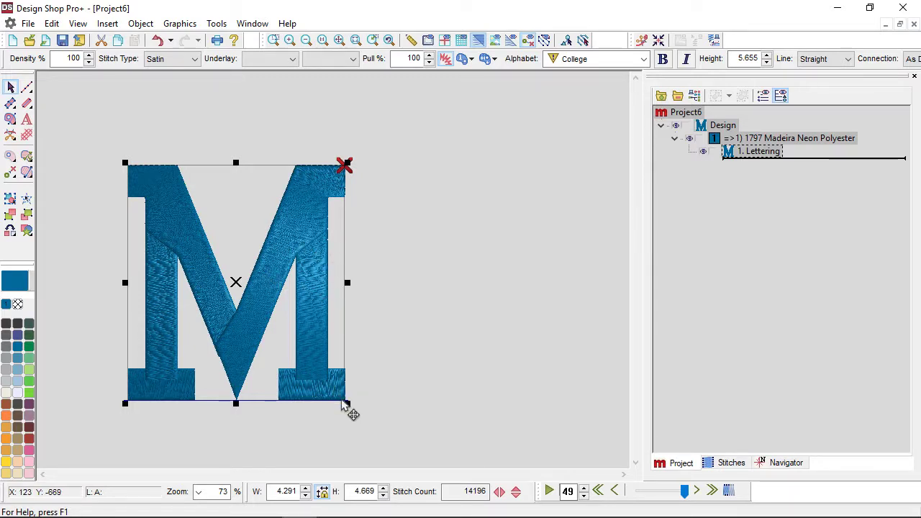
- Replace the lettering M with a Complex Fill element
click(10, 231)
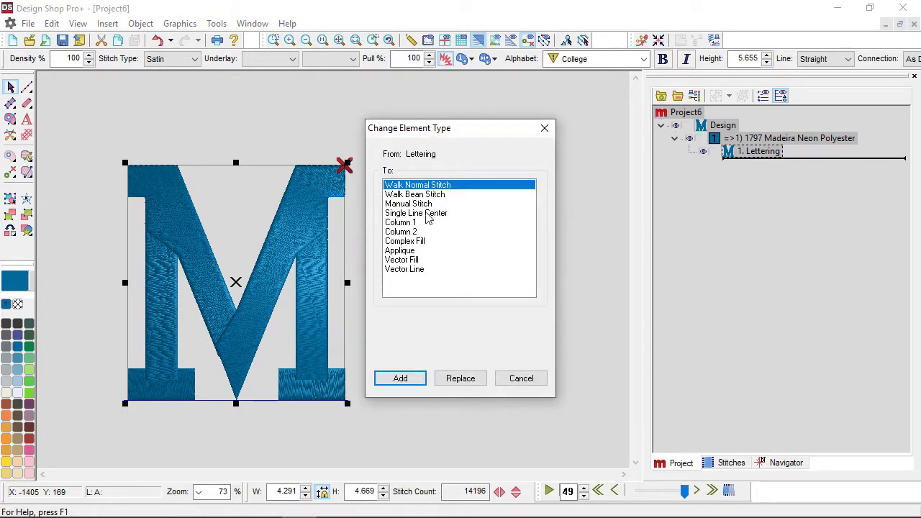
click(423, 242)
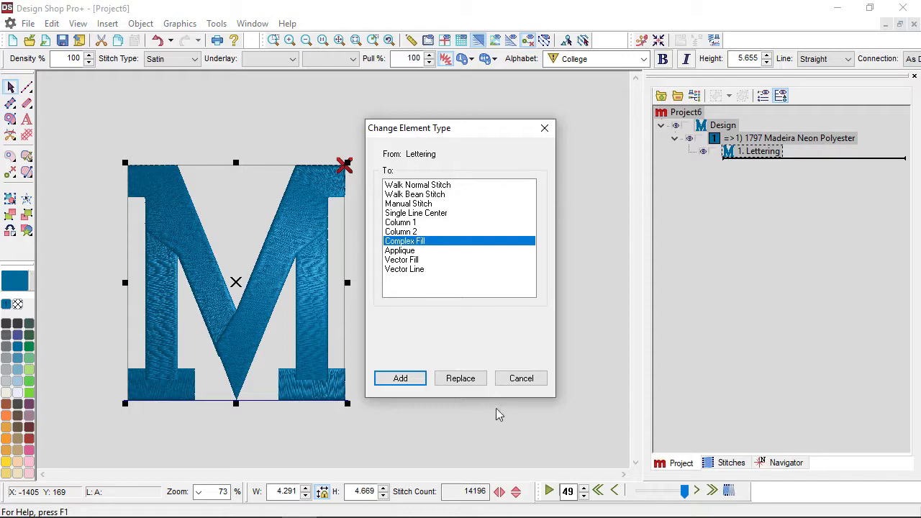
click(476, 384)
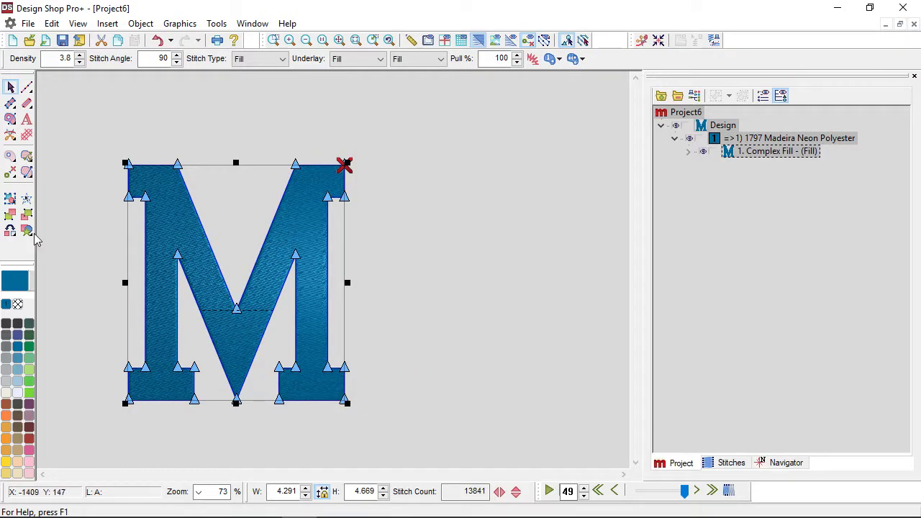
- Add a yellow Single Line Center outline around the M, thread 1925 Madeira Poly Neon
click(11, 230)
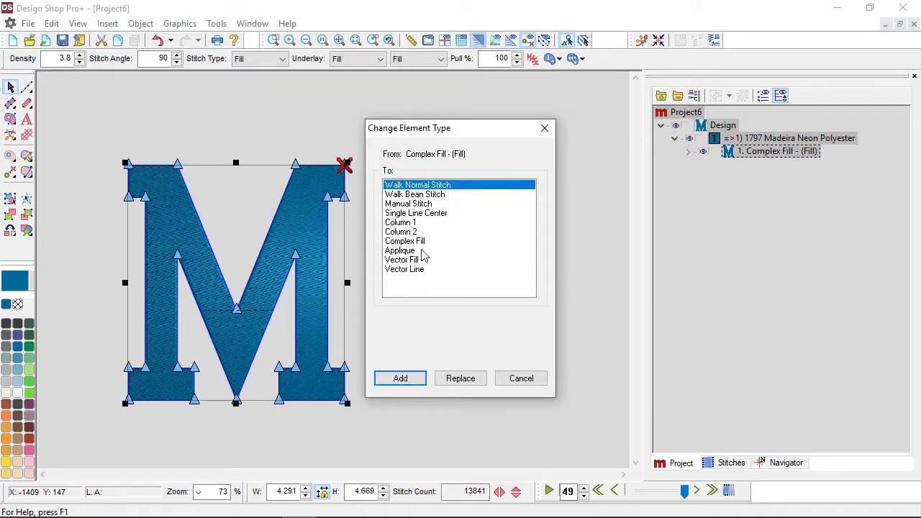
click(424, 214)
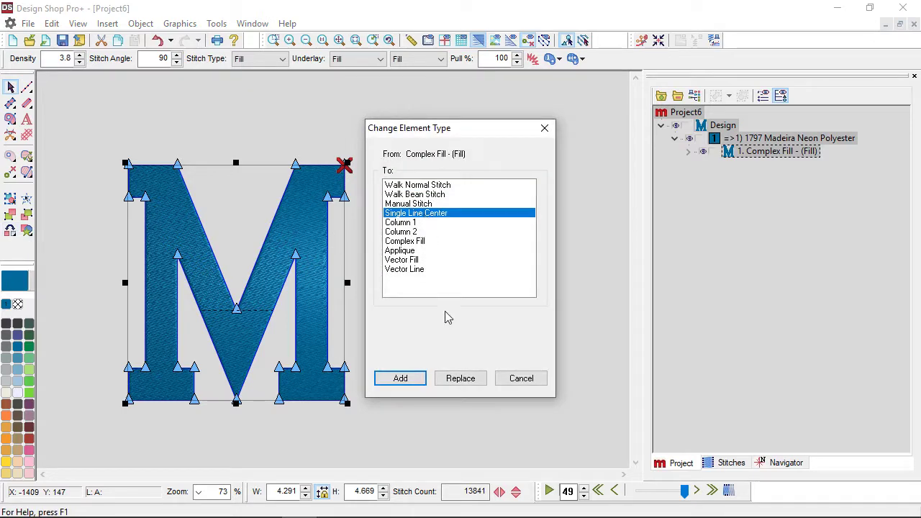
click(420, 382)
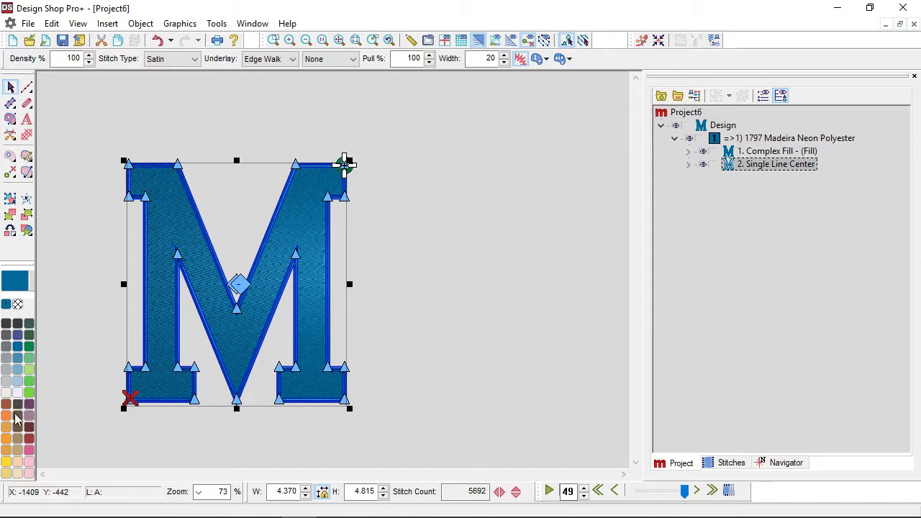
click(7, 463)
click(186, 442)
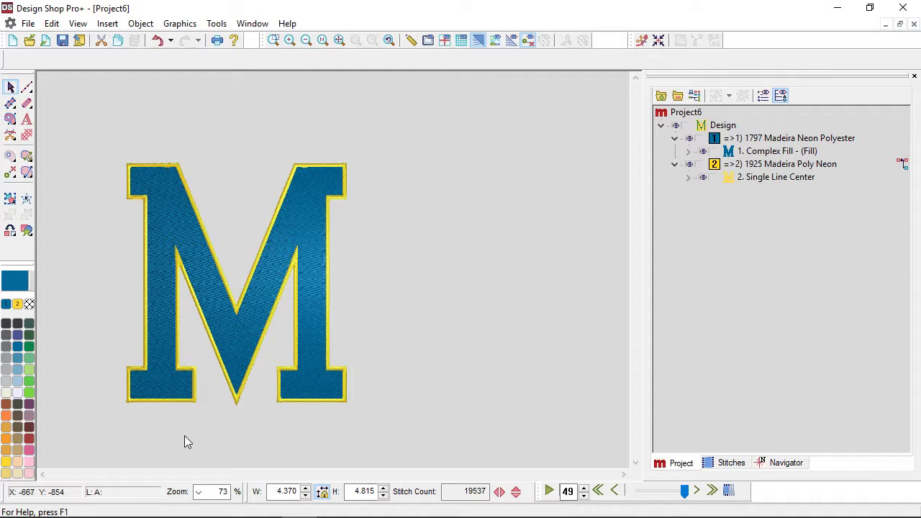
- Undo back to the plain lettering M and enlarge it to 6.748 by 6.055 in
key(ctrl+z)
key(ctrl+z)
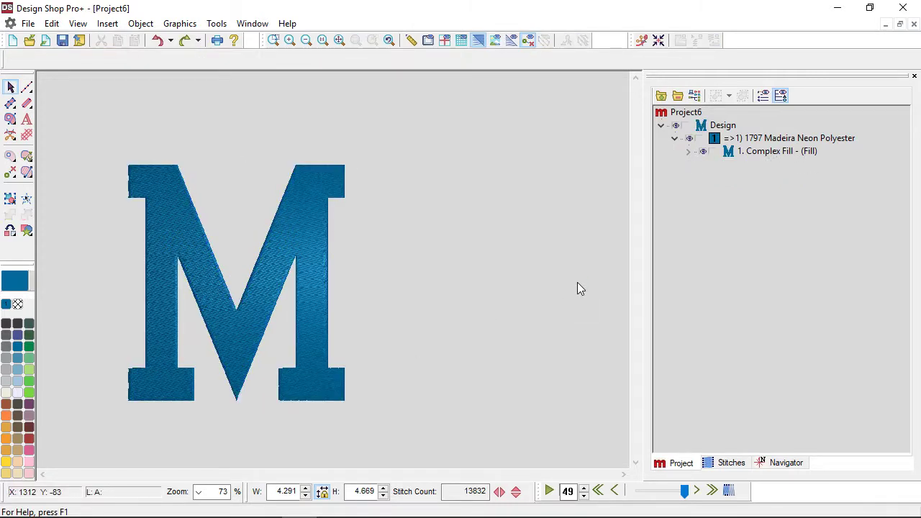
key(ctrl+z)
click(281, 281)
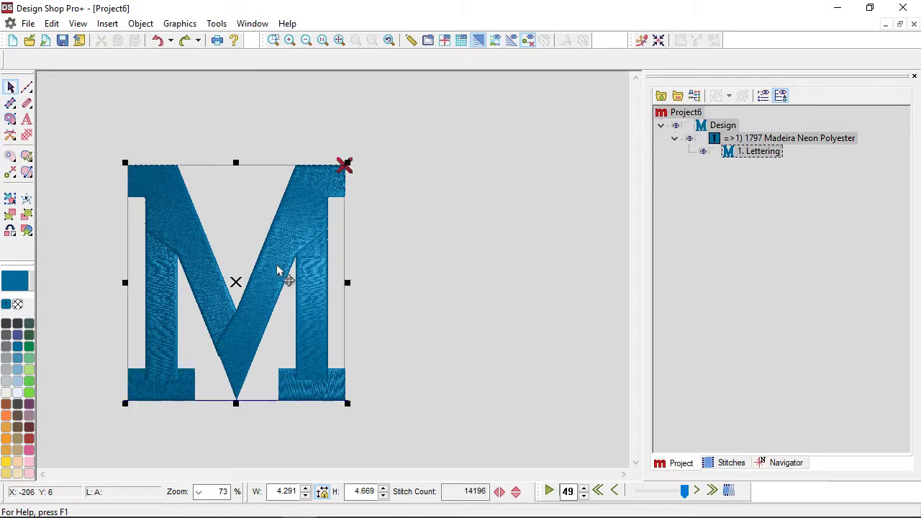
drag(348, 282, 370, 291)
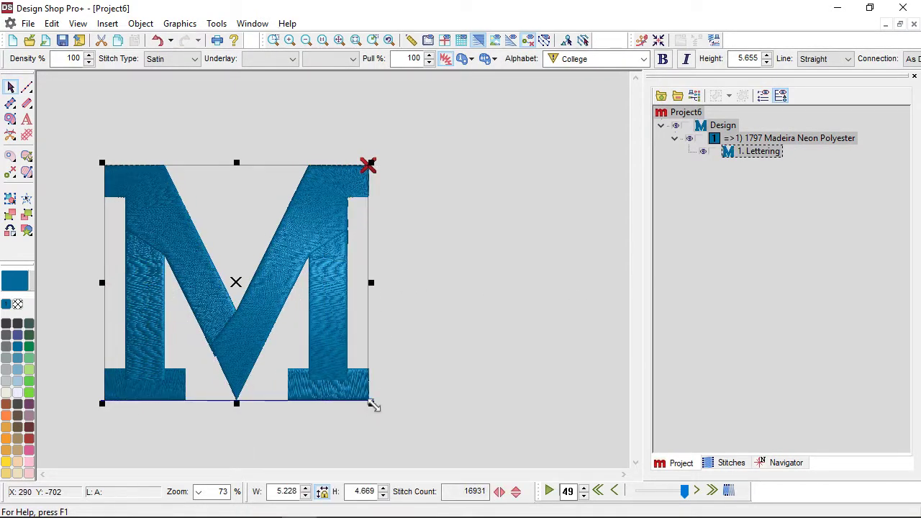
drag(372, 404, 417, 437)
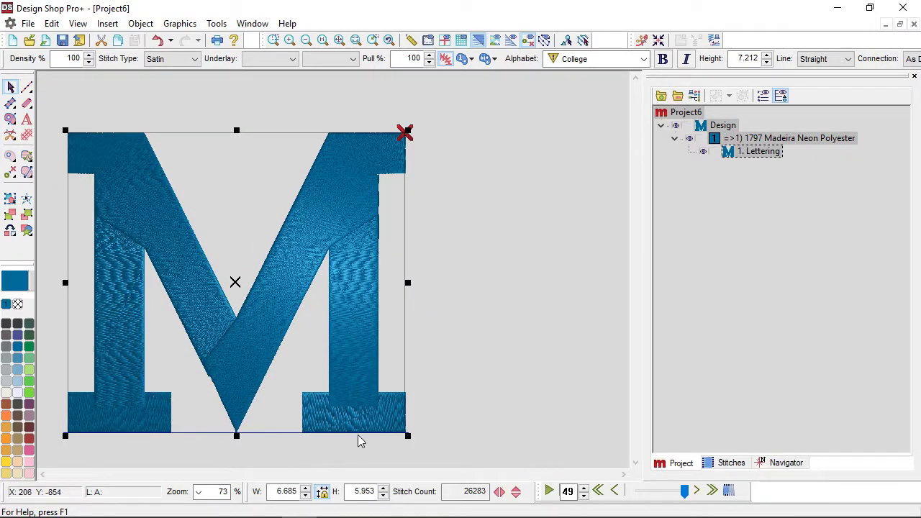
- Replace the lettering M with a green-fabric Applique element
click(10, 230)
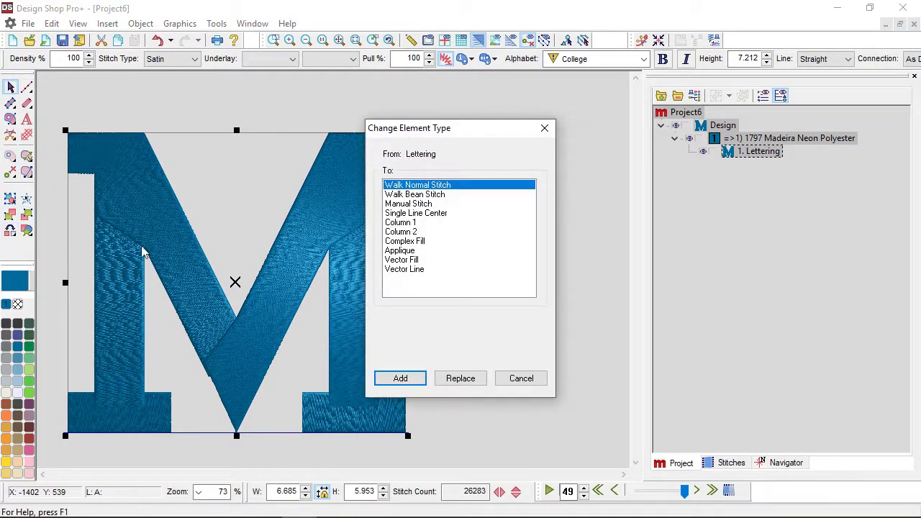
click(403, 251)
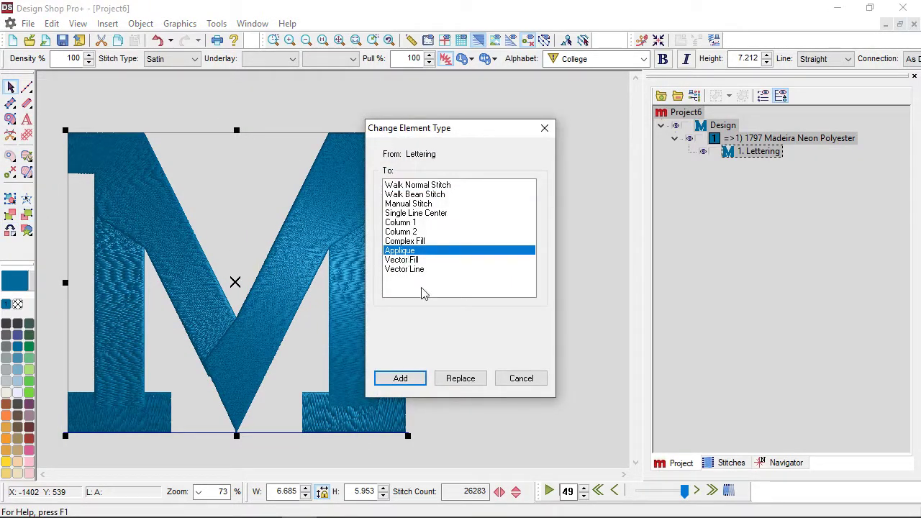
click(467, 382)
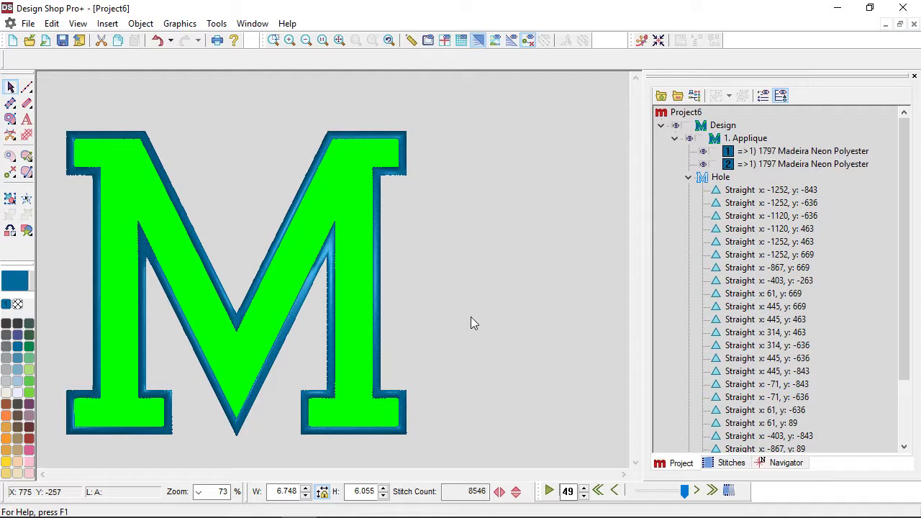
- Switch the applique's cover corners from Miter to Cap and apply
double_click(353, 183)
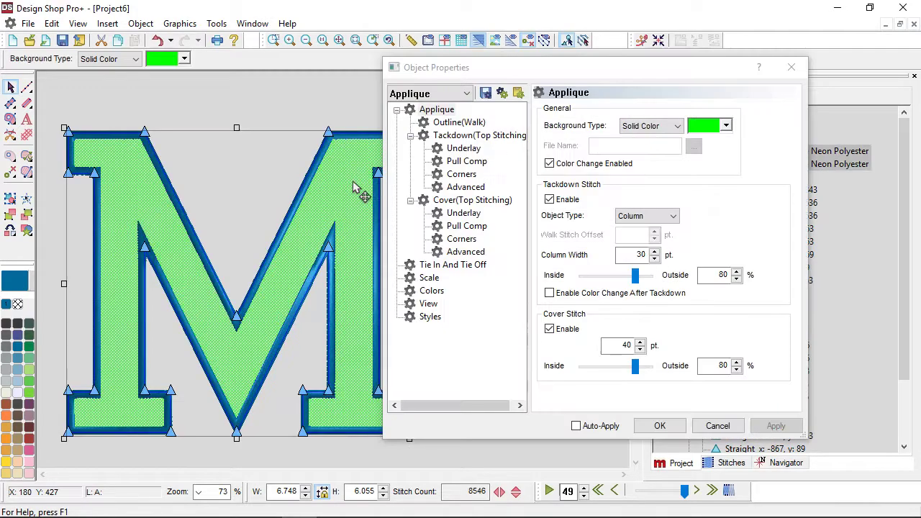
click(472, 239)
click(575, 223)
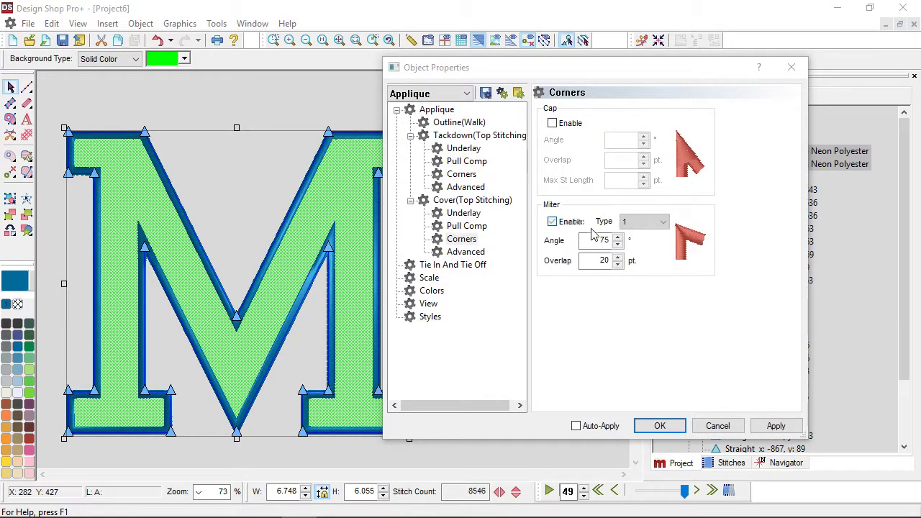
click(552, 222)
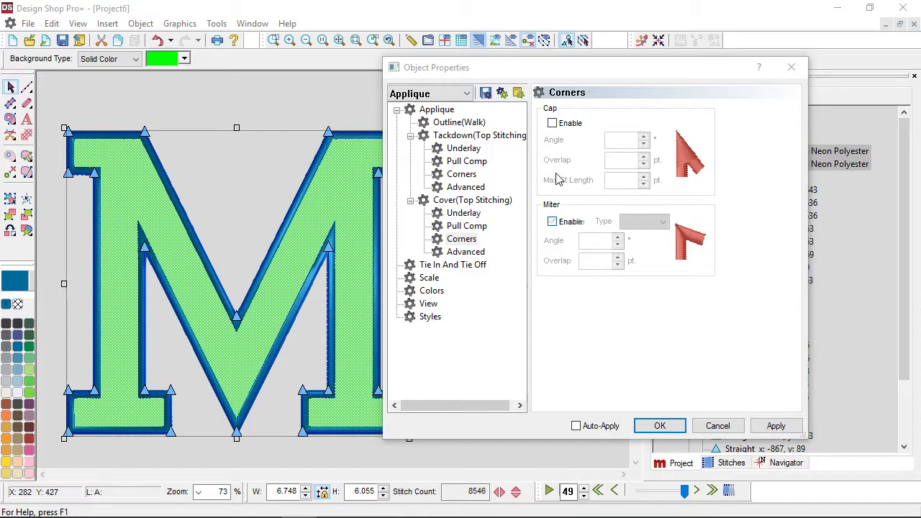
click(552, 123)
click(772, 427)
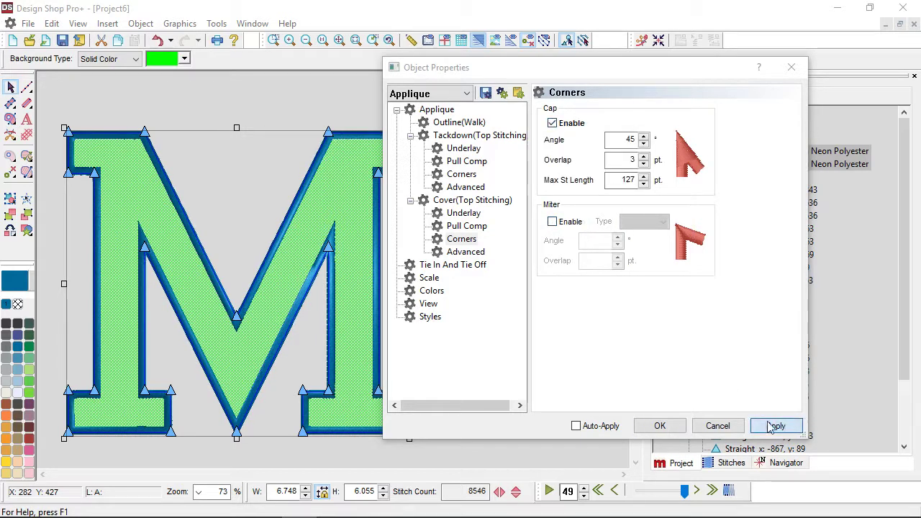
- Set the tackdown corner Miter Angle to 120°
click(462, 174)
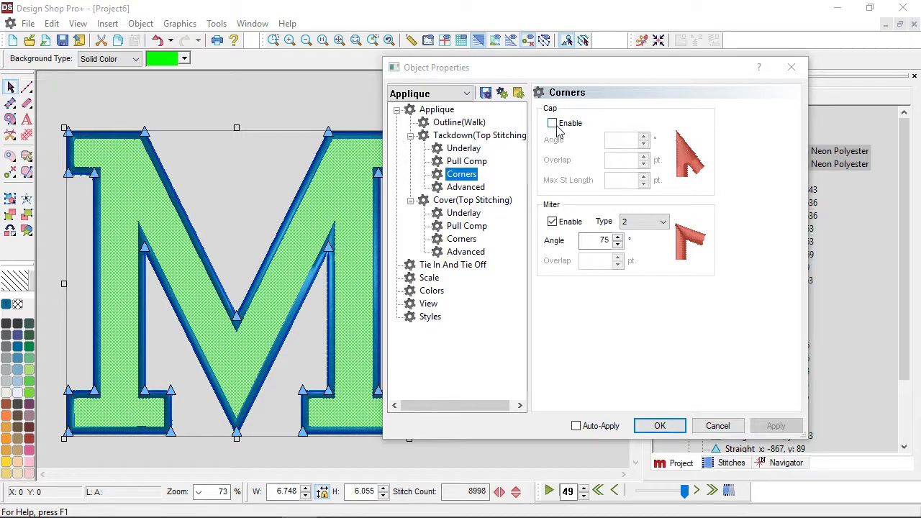
double_click(591, 241)
text(120)
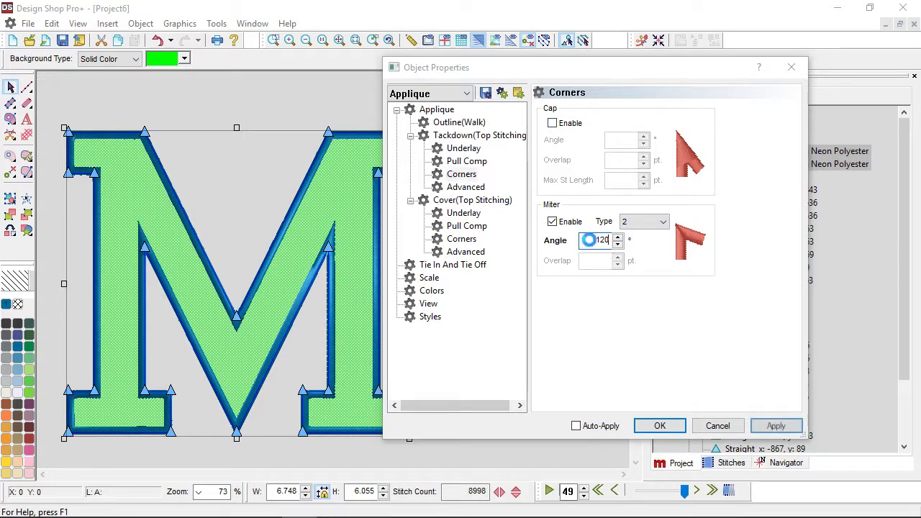
click(658, 426)
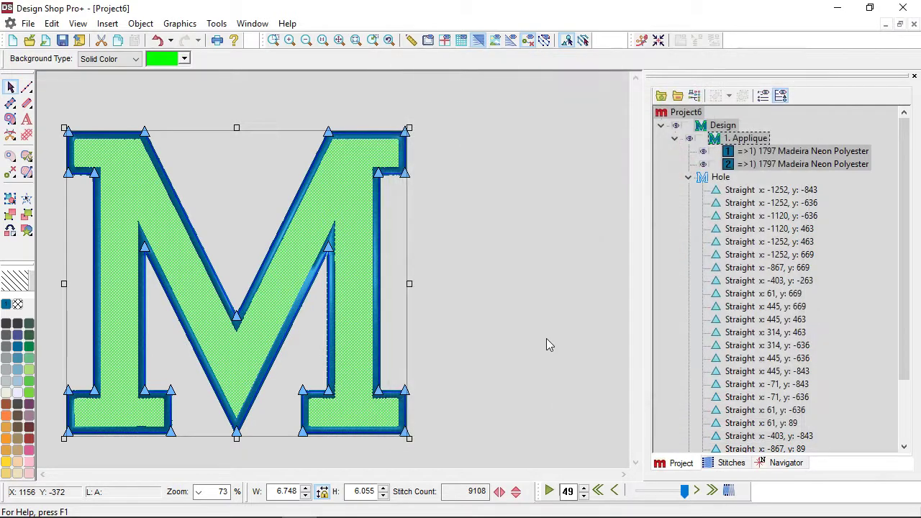